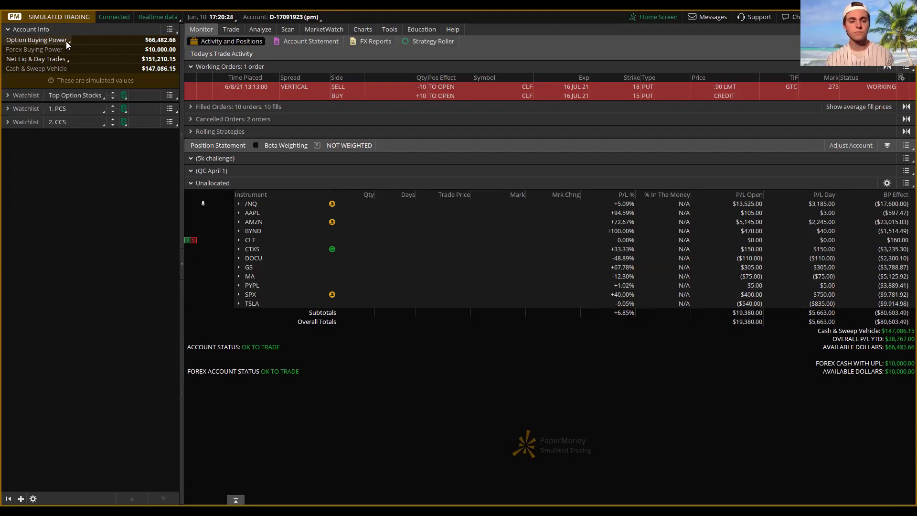
- Turn on privacy mode for the buying power figures so the account values are masked
{"action": "mouse_move", "coordinate": [66, 41]}
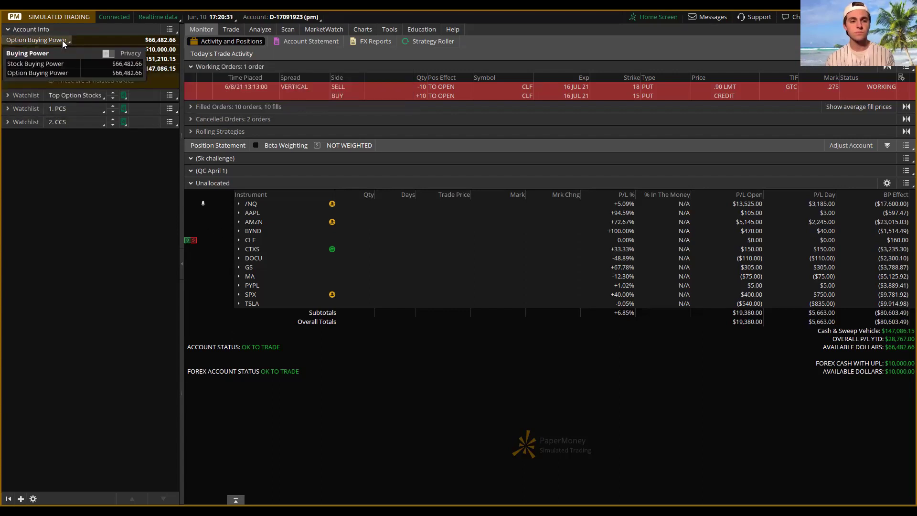
{"action": "left_click", "coordinate": [104, 53]}
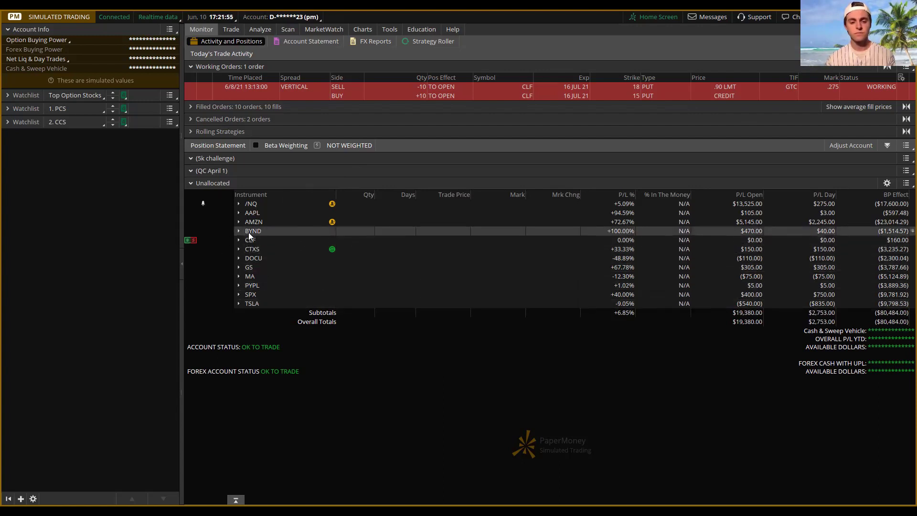
- Move the unallocated GS 402.5/407.5 call vertical into a new position group named CCS
{"action": "left_click", "coordinate": [239, 267]}
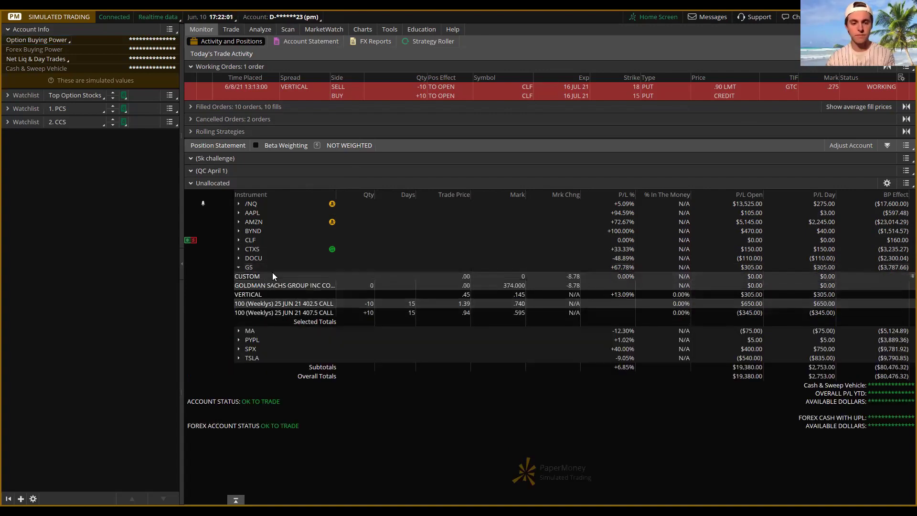
{"action": "left_click", "coordinate": [240, 266]}
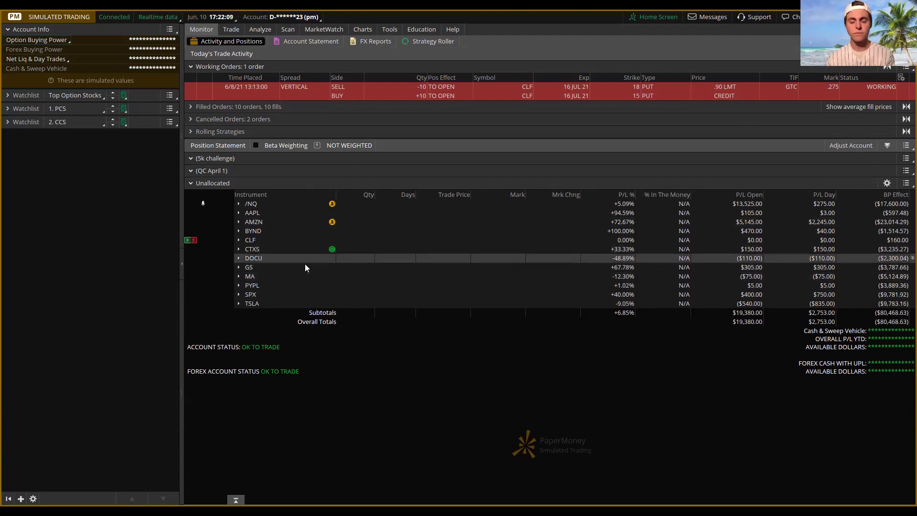
{"action": "left_click", "coordinate": [242, 266]}
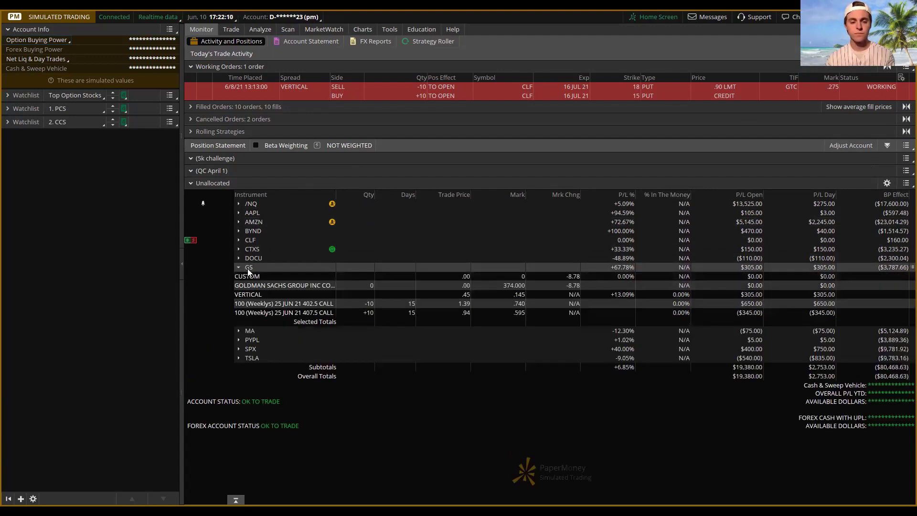
{"action": "left_click", "coordinate": [260, 294]}
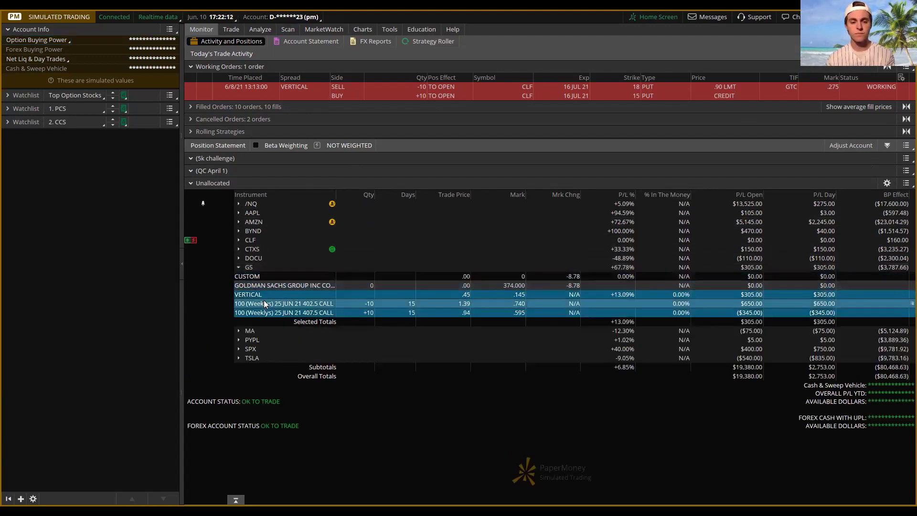
{"action": "right_click", "coordinate": [264, 303]}
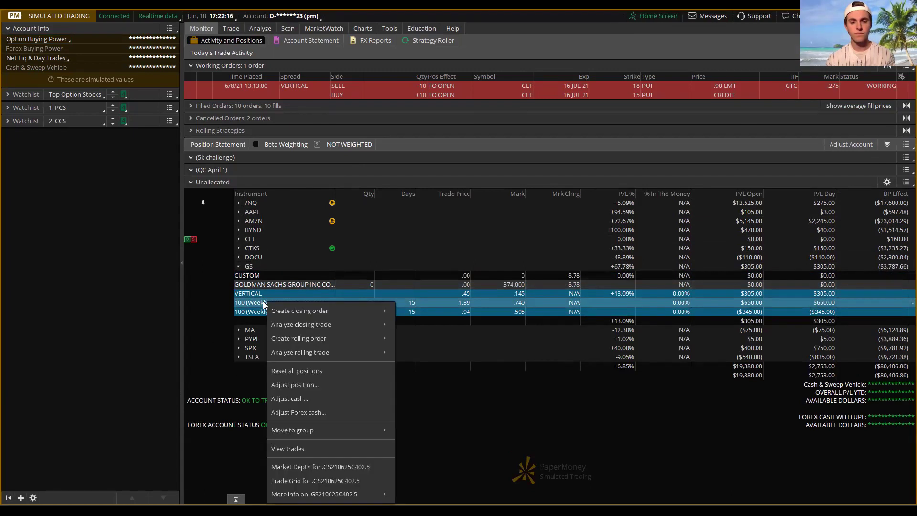
{"action": "mouse_move", "coordinate": [377, 432]}
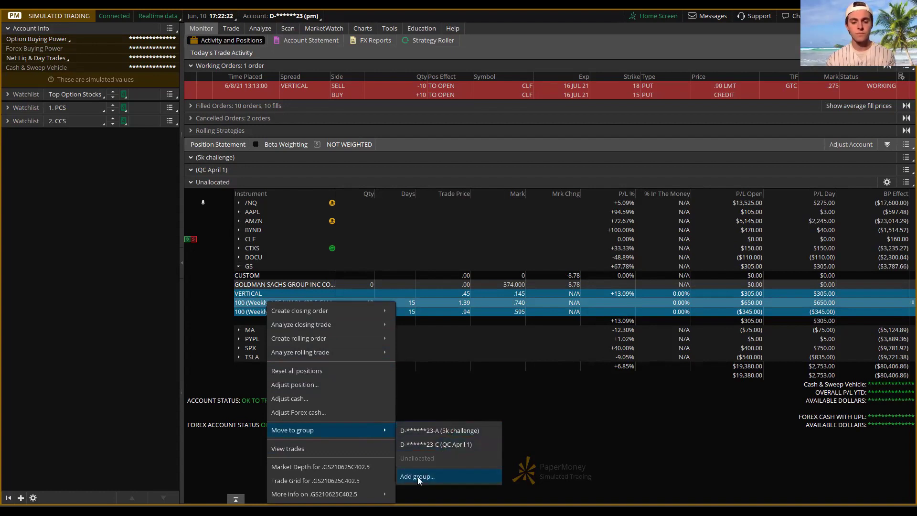
{"action": "left_click", "coordinate": [417, 477]}
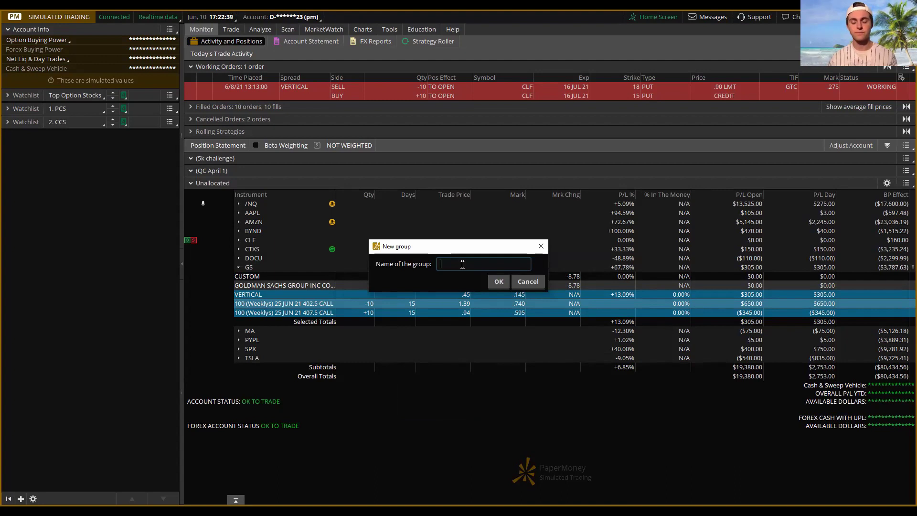
{"action": "type", "text": "C"}
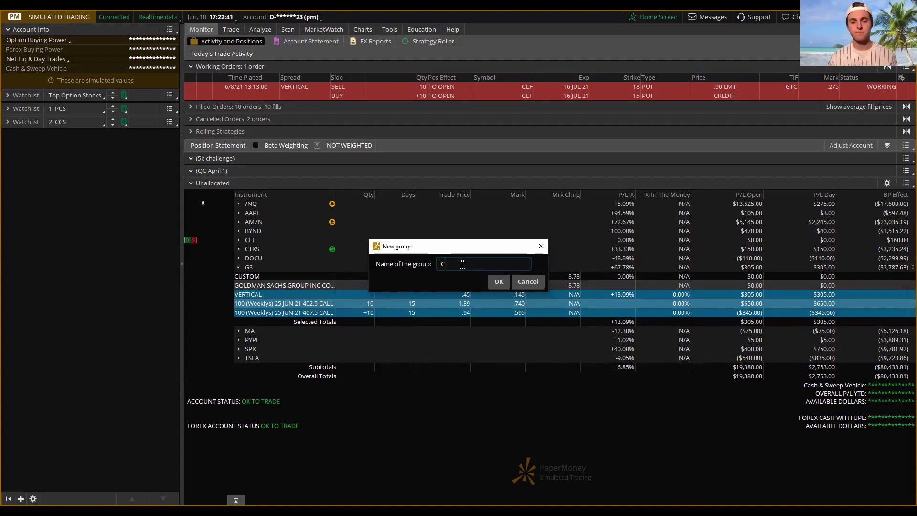
{"action": "type", "text": "CS"}
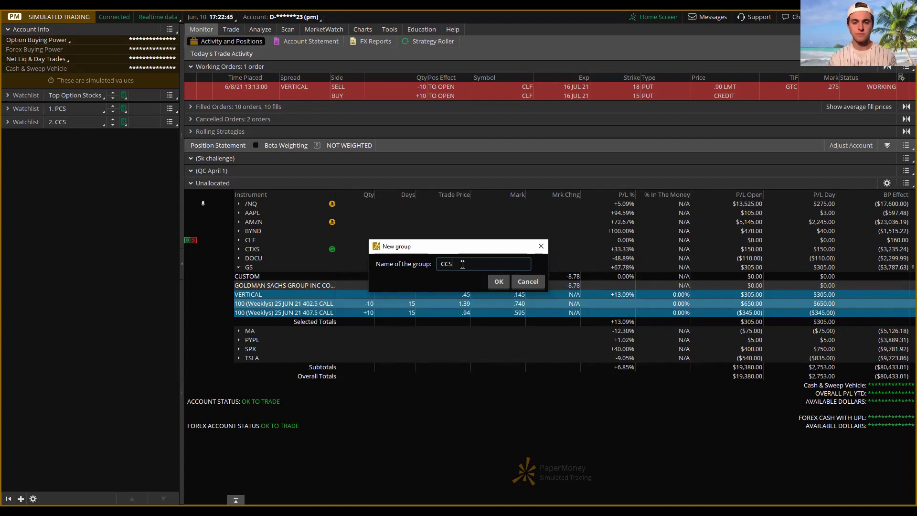
{"action": "left_click", "coordinate": [499, 282]}
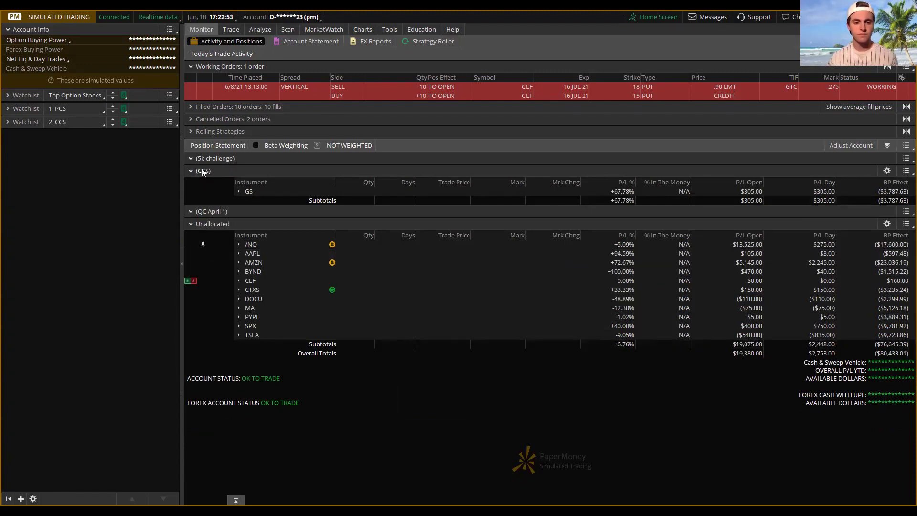
- Review the GS legs in the CCS group and the SPX legs among the unallocated positions
{"action": "left_click", "coordinate": [238, 192]}
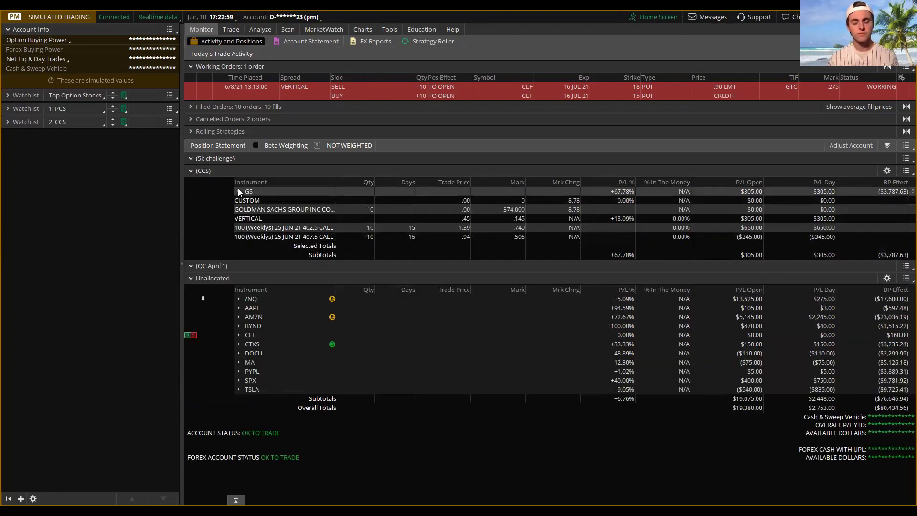
{"action": "left_click", "coordinate": [238, 190]}
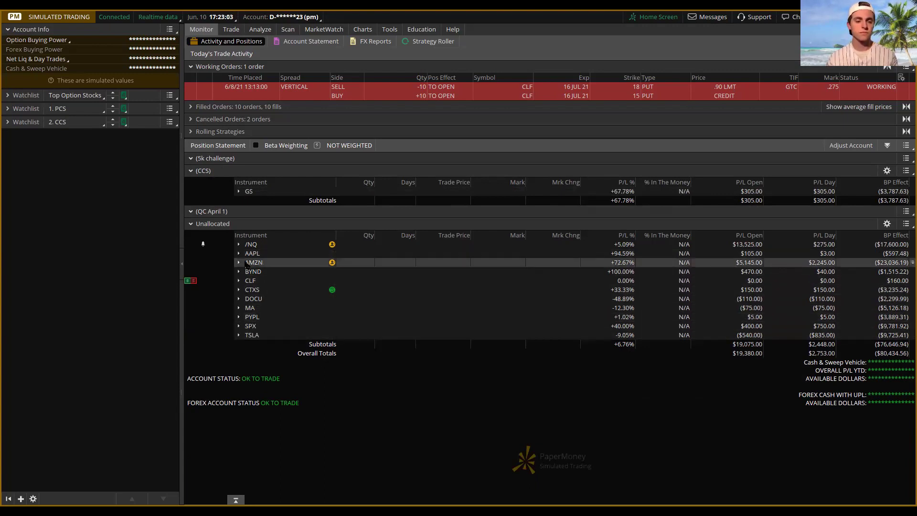
{"action": "left_click", "coordinate": [240, 326]}
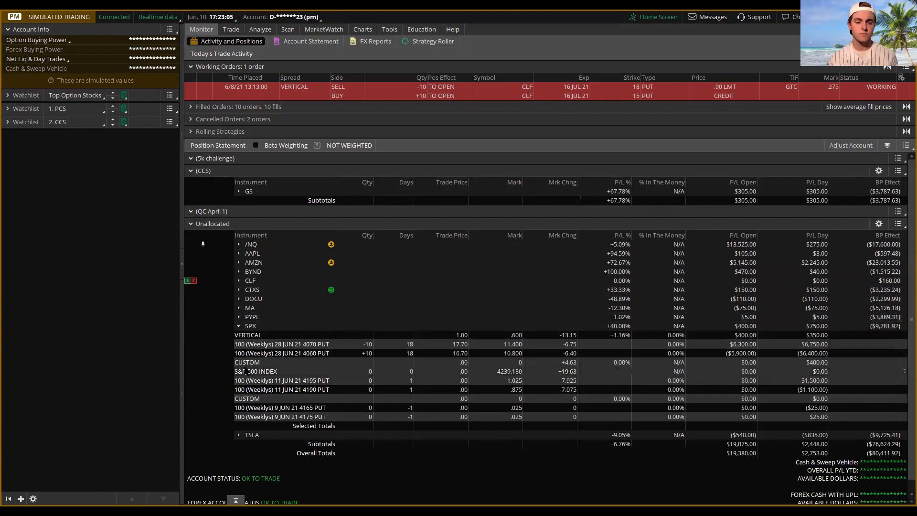
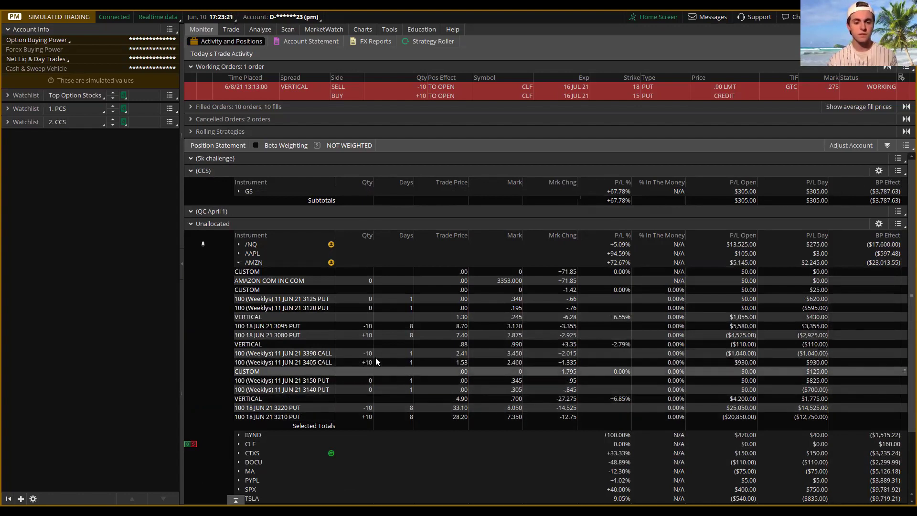
- Move the AMZN 11 JUN 21 3390/3405 call vertical to the CCS group and collapse the unallocated AMZN position
{"action": "left_click", "coordinate": [292, 358]}
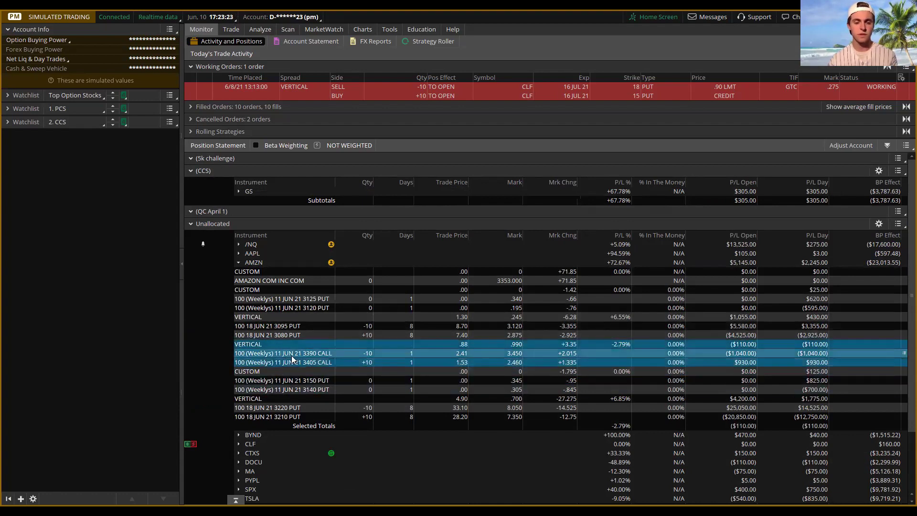
{"action": "right_click", "coordinate": [434, 450]}
{"action": "mouse_move", "coordinate": [423, 450]}
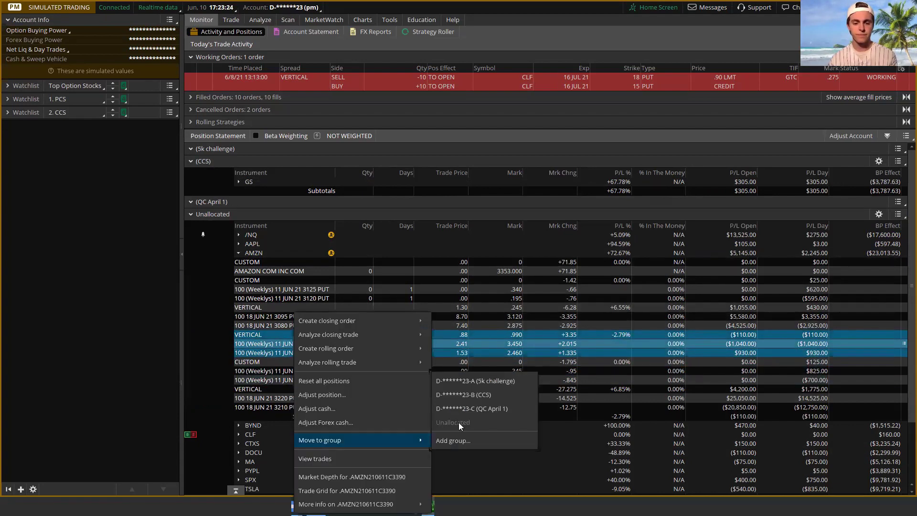
{"action": "left_click", "coordinate": [466, 395]}
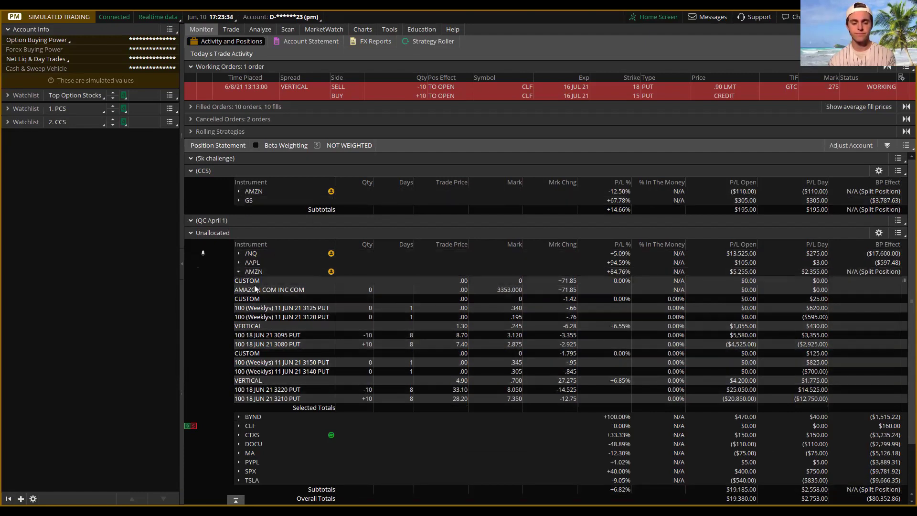
{"action": "left_click", "coordinate": [239, 271]}
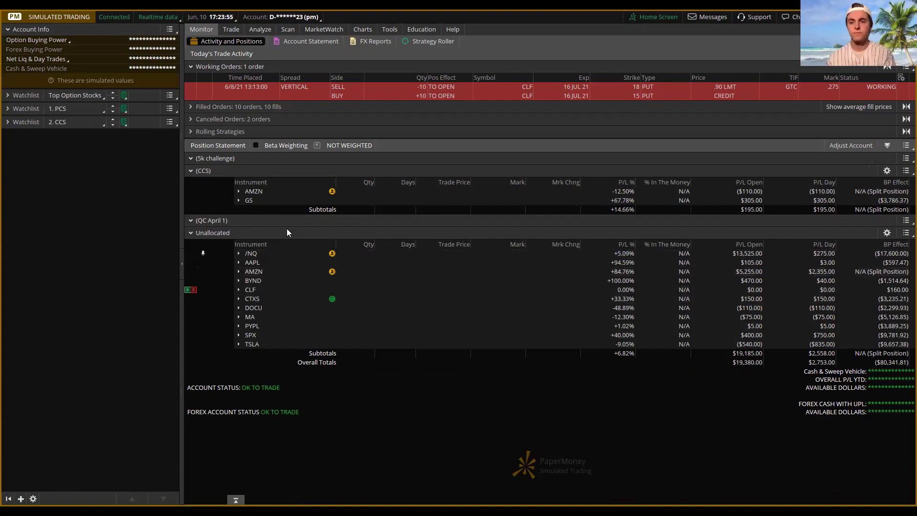
- Collapse the account and watchlist sidebar to give the position statement the full width
{"action": "left_click_drag", "start_coordinate": [179, 268], "coordinate": [181, 264]}
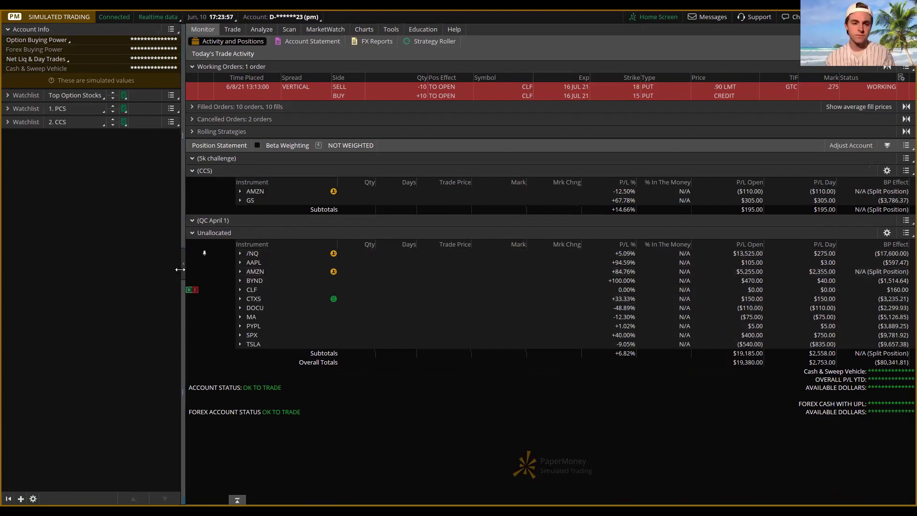
{"action": "left_click", "coordinate": [183, 264]}
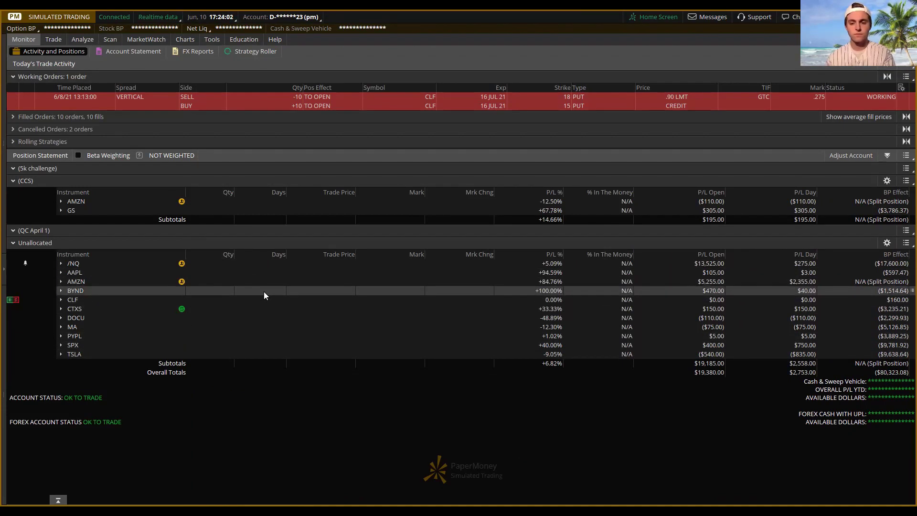
- Examine the individual option legs of the unallocated SPX and AAPL positions
{"action": "left_click", "coordinate": [61, 345]}
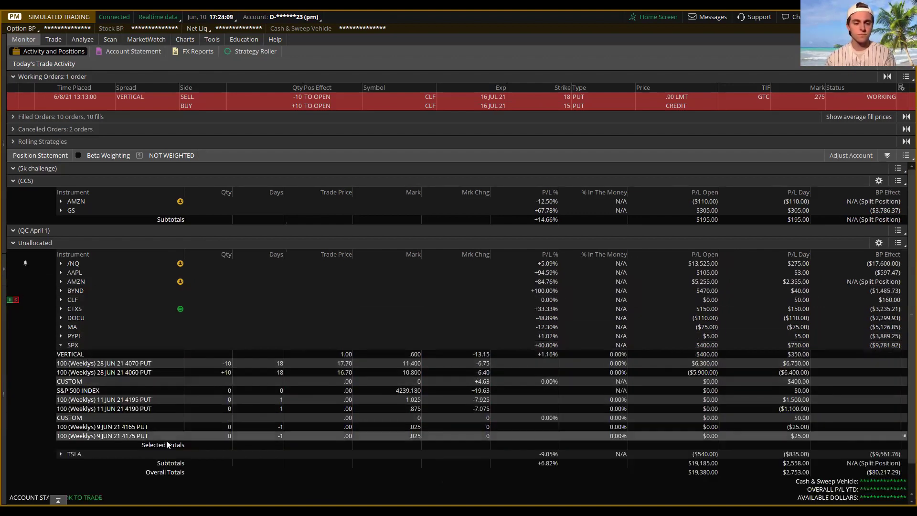
{"action": "left_click", "coordinate": [60, 344]}
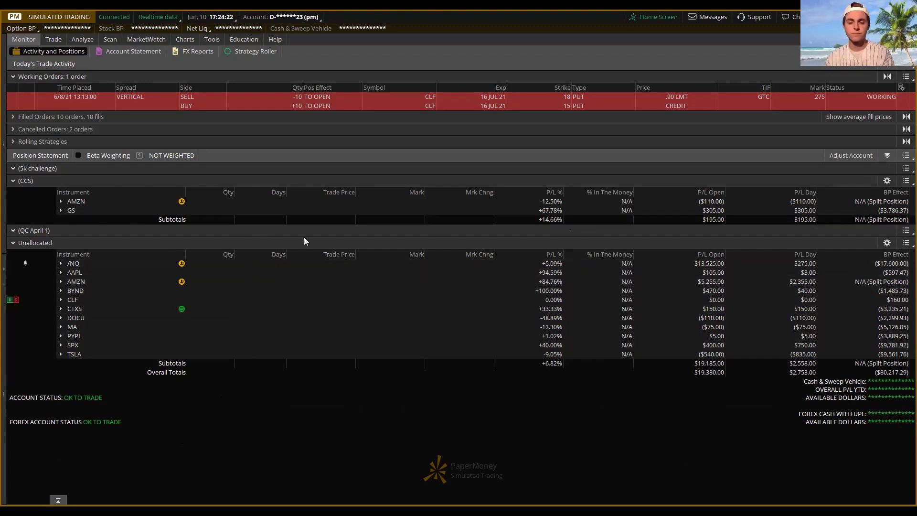
{"action": "left_click", "coordinate": [72, 273]}
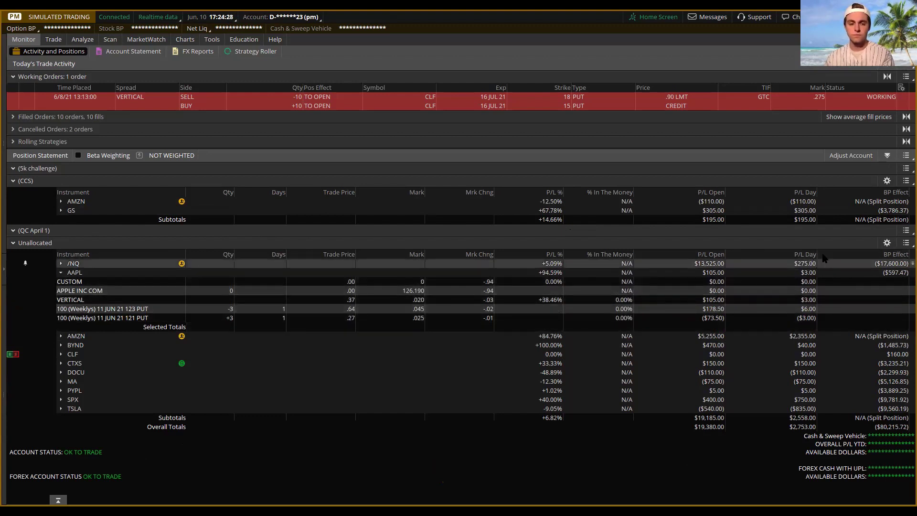
- Browse the columns available for the Unallocated group, close the column setup without changes, and collapse the AAPL position
{"action": "left_click", "coordinate": [887, 242]}
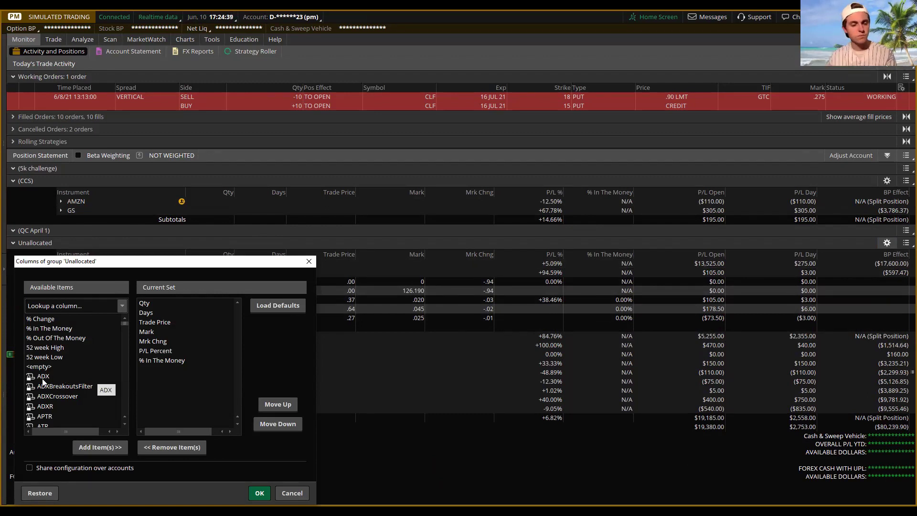
{"action": "scroll", "coordinate": [58, 368], "scroll_direction": "down", "scroll_amount": 10}
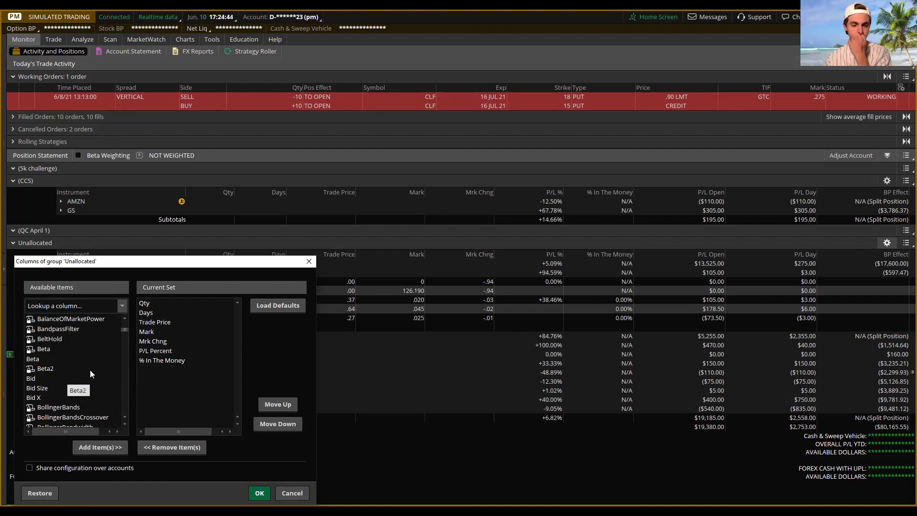
{"action": "scroll", "coordinate": [78, 370], "scroll_direction": "down", "scroll_amount": 4}
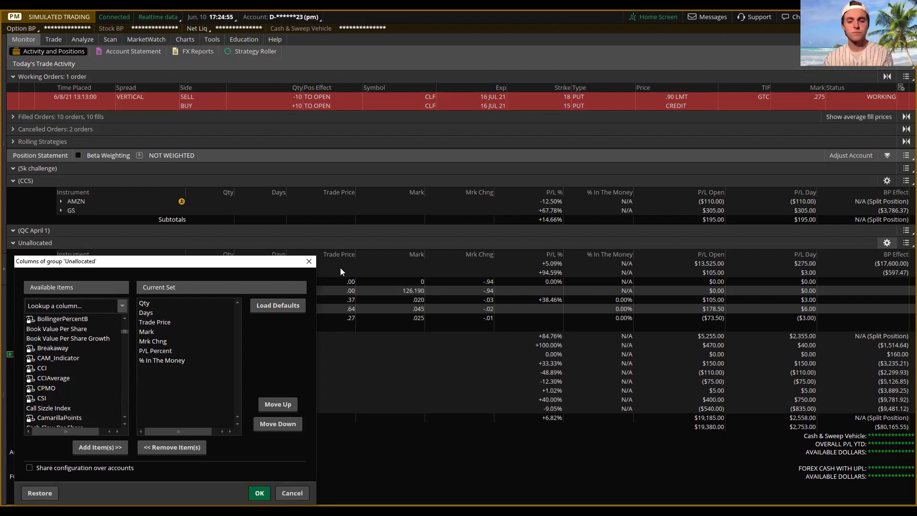
{"action": "scroll", "coordinate": [51, 361], "scroll_direction": "down", "scroll_amount": 4}
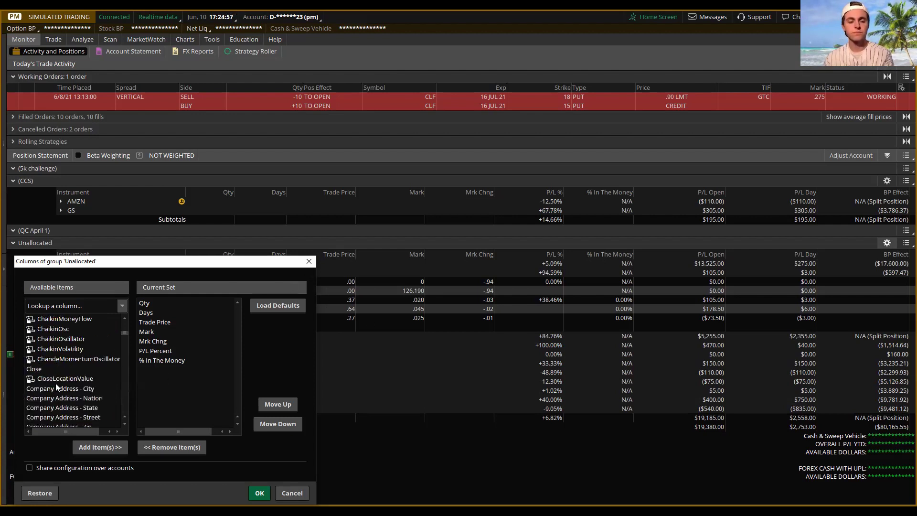
{"action": "left_click", "coordinate": [309, 263]}
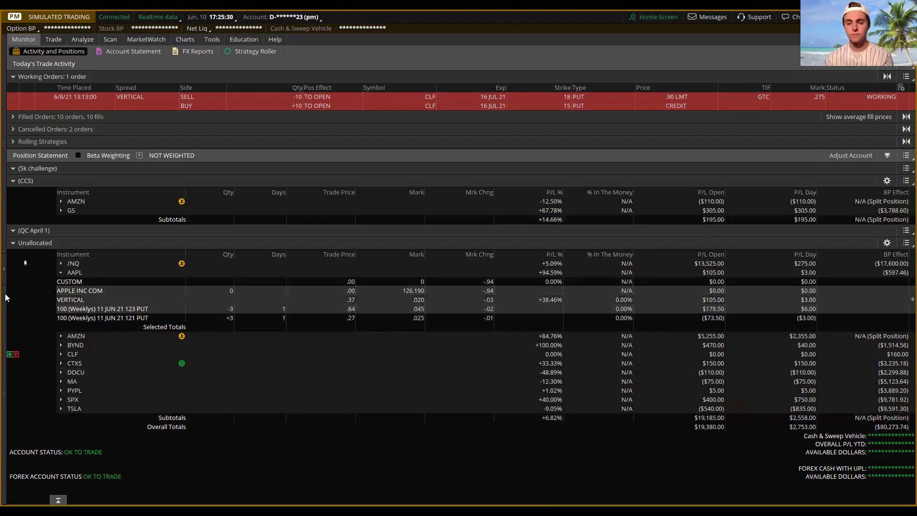
{"action": "left_click", "coordinate": [62, 272]}
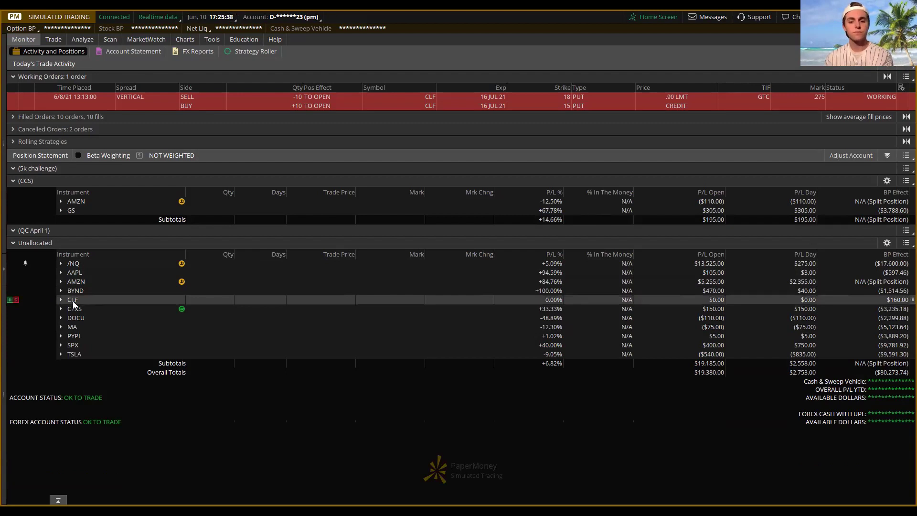
- Review the trade history in the account statement and collapse it again
{"action": "left_click", "coordinate": [121, 53]}
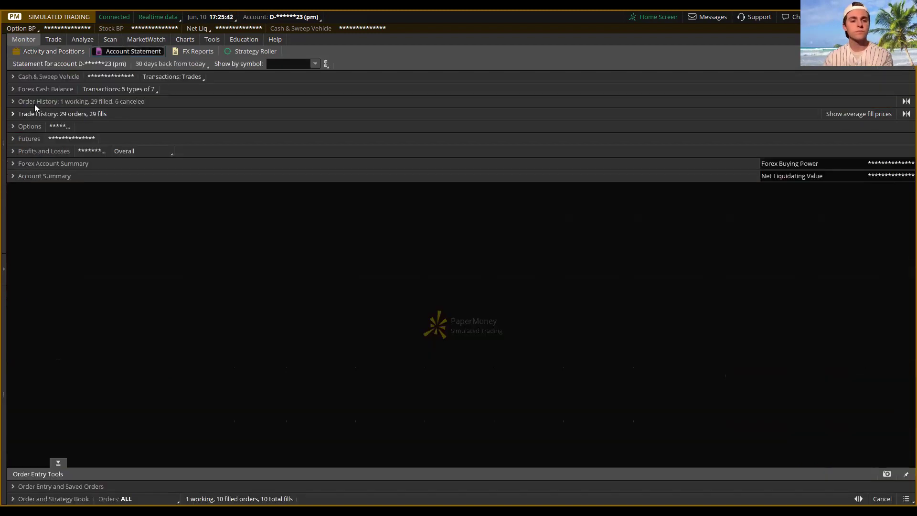
{"action": "left_click", "coordinate": [13, 115]}
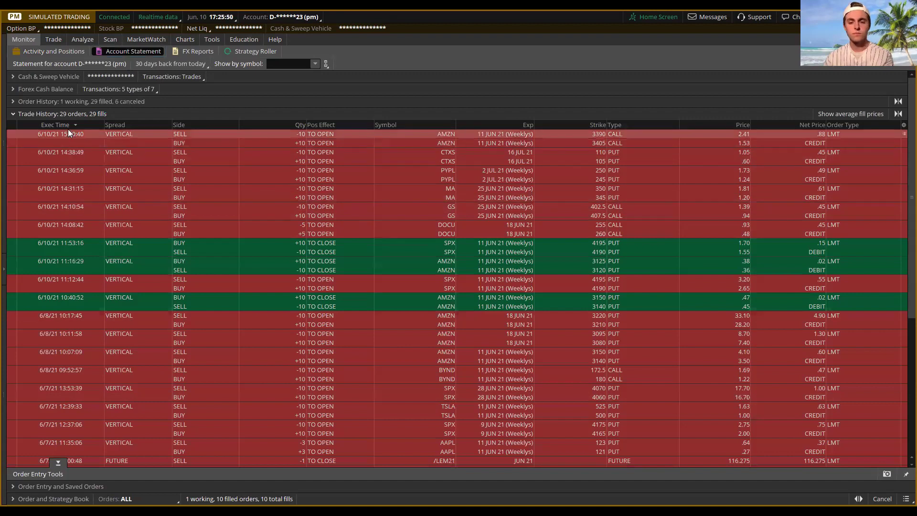
{"action": "left_click", "coordinate": [13, 116]}
- Review the period options for the account statement and close them without changes
{"action": "left_click", "coordinate": [170, 64]}
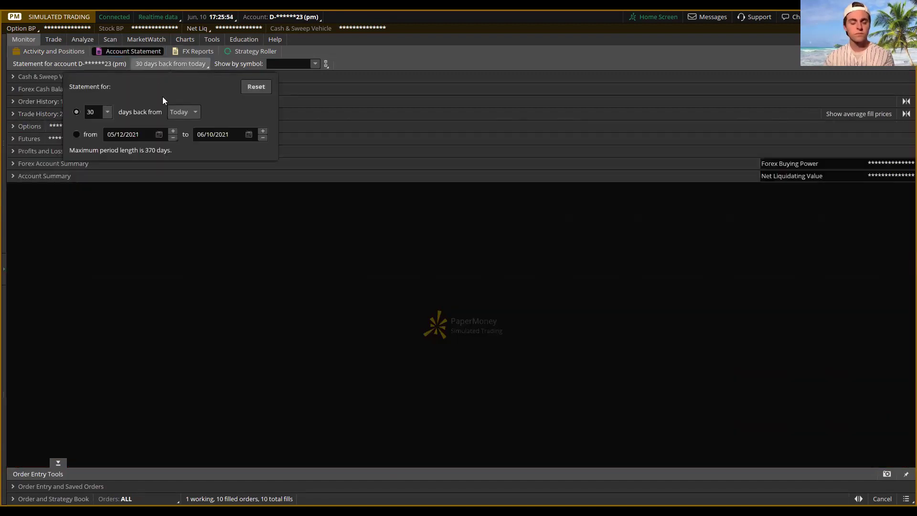
{"action": "left_click", "coordinate": [103, 113]}
{"action": "left_click", "coordinate": [104, 113]}
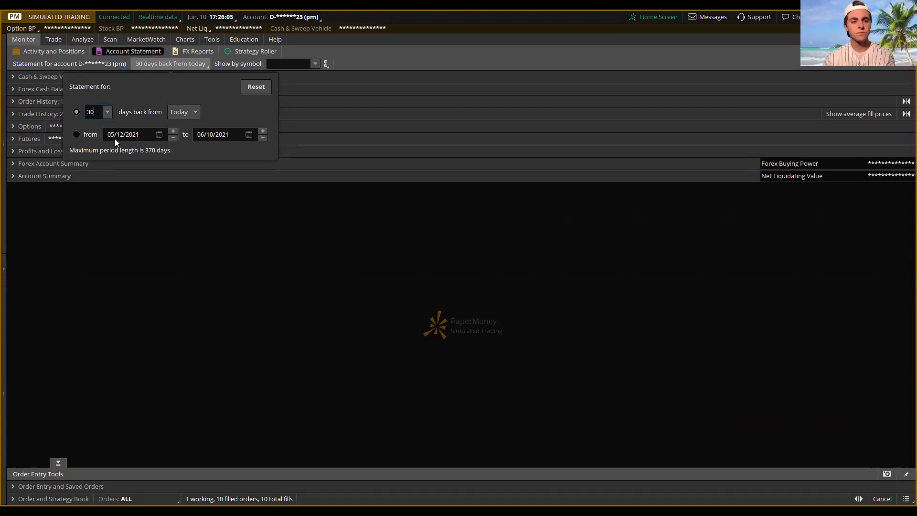
{"action": "left_click", "coordinate": [143, 179]}
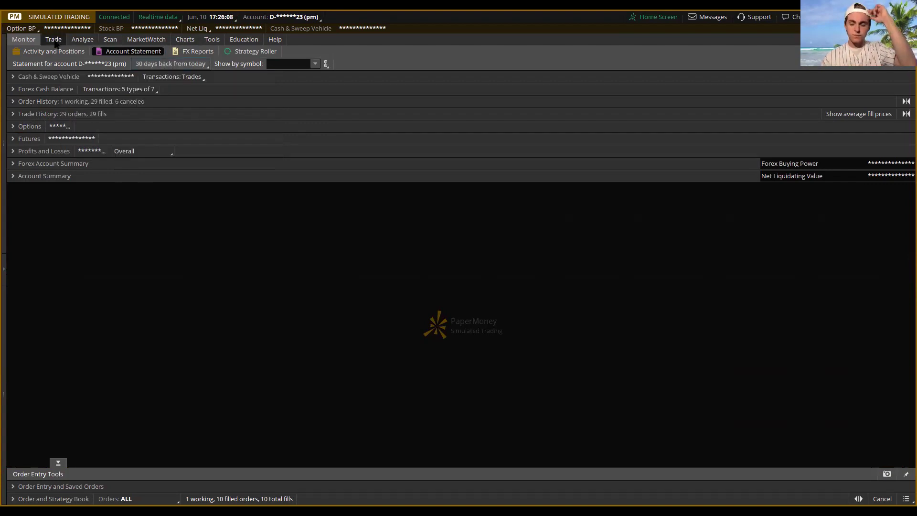
- Open the all-products page of the Trade area, load the SPX symbol, and briefly view the trade grid
{"action": "mouse_move", "coordinate": [58, 40]}
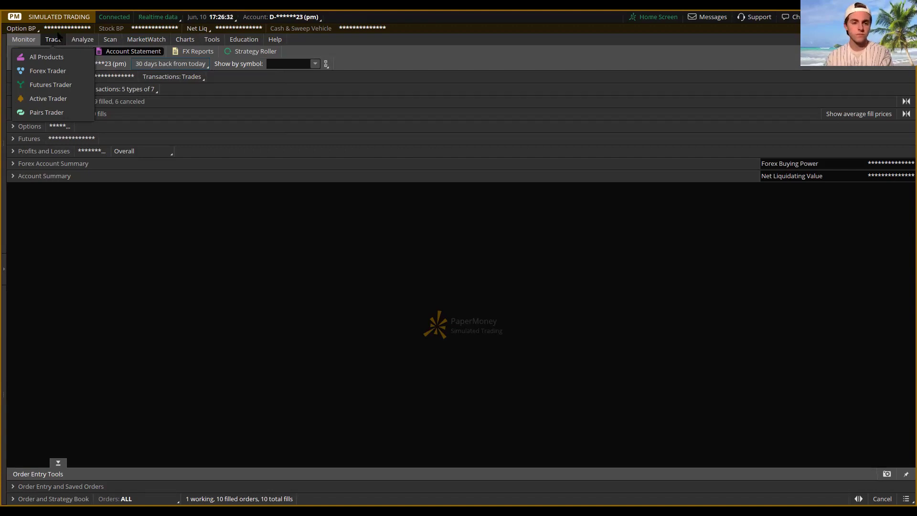
{"action": "mouse_move", "coordinate": [56, 39]}
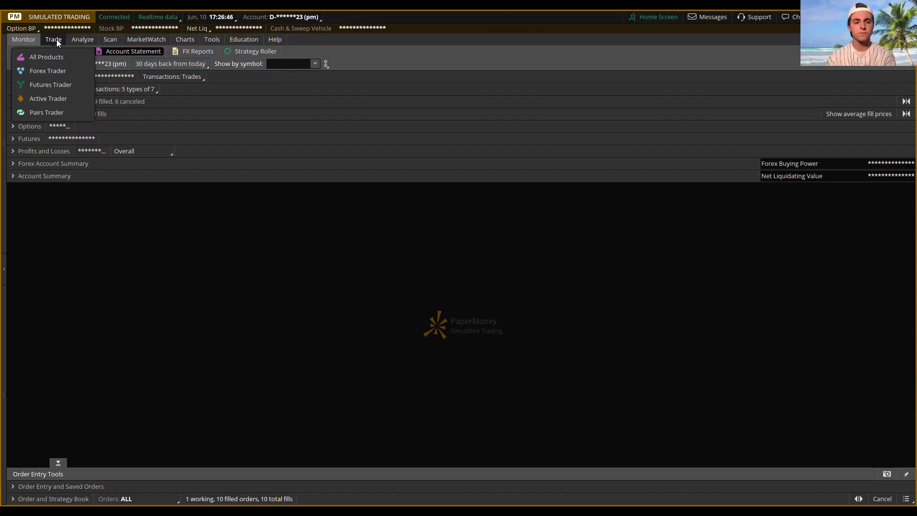
{"action": "left_click", "coordinate": [56, 41]}
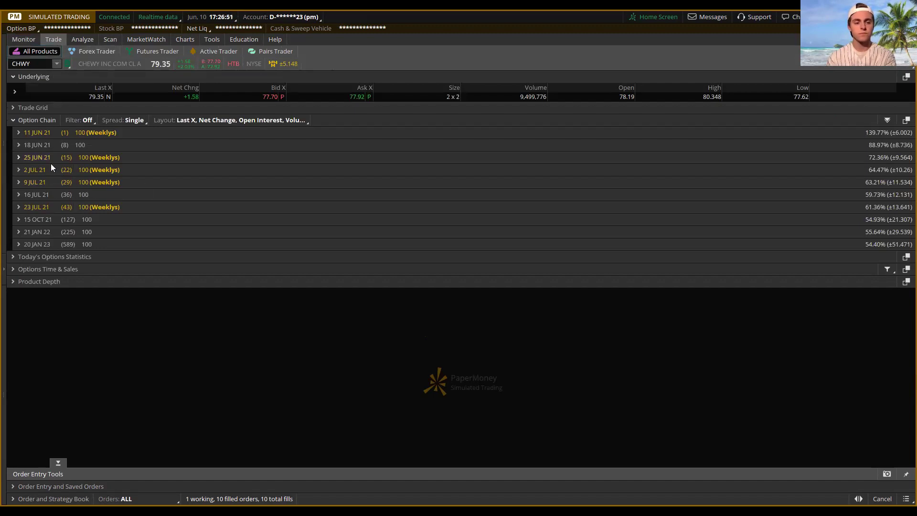
{"action": "left_click", "coordinate": [30, 63]}
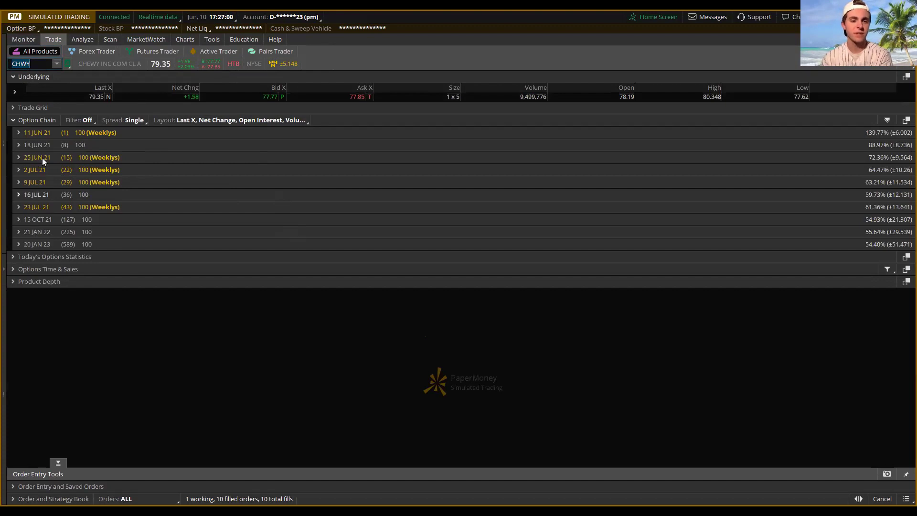
{"action": "type", "text": "SPX"}
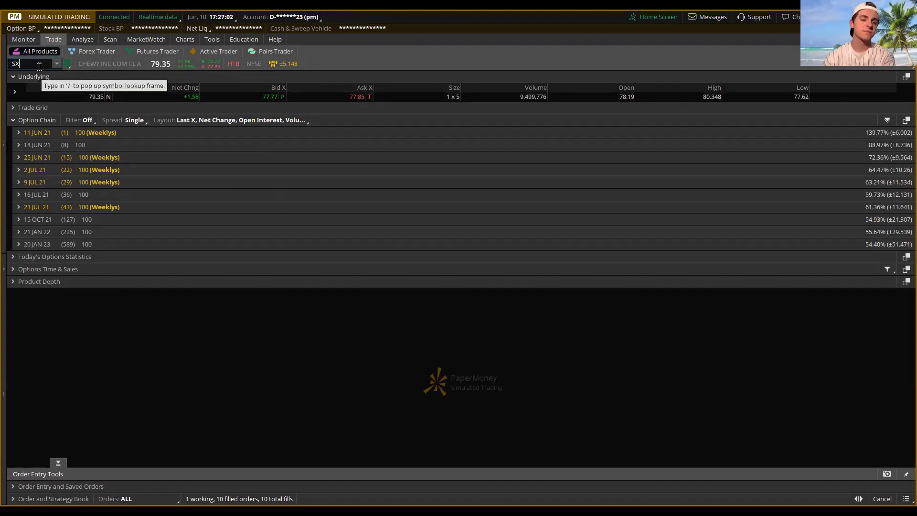
{"action": "key", "text": "Return"}
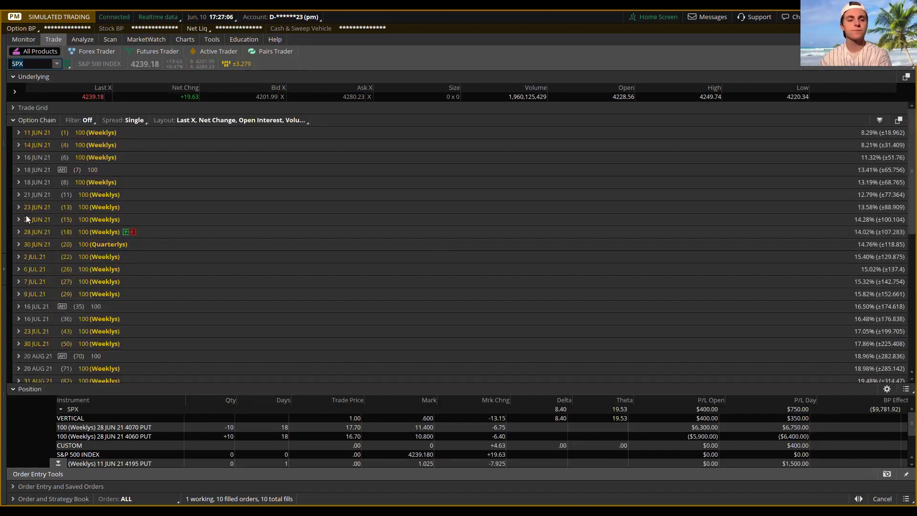
{"action": "left_click", "coordinate": [13, 107]}
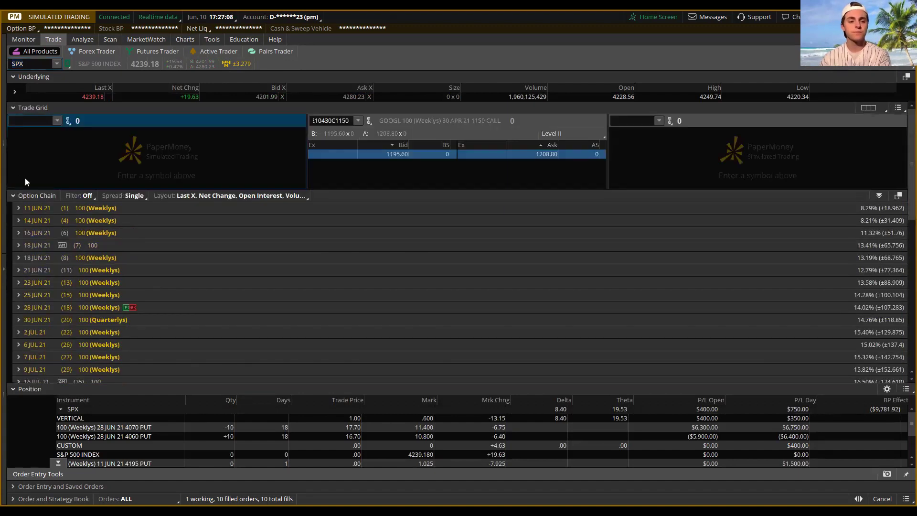
{"action": "left_click", "coordinate": [13, 108]}
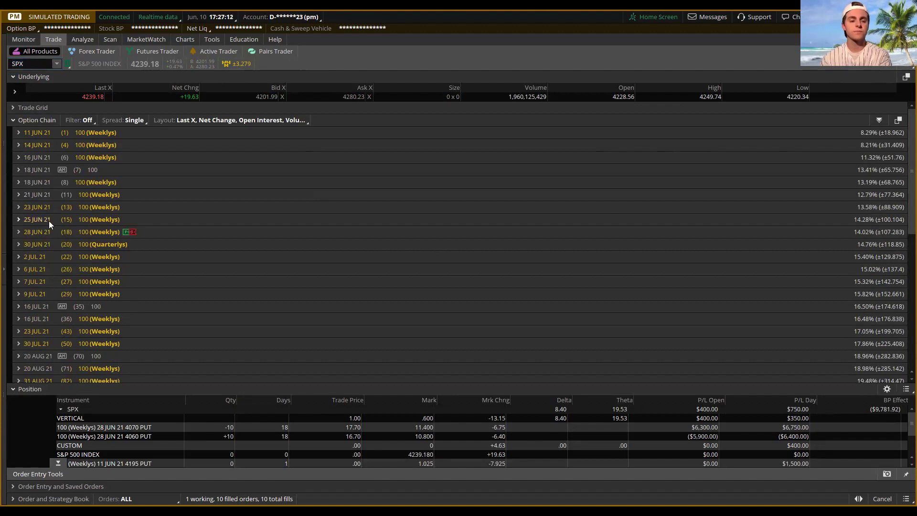
- Create a sell iron condor order from the 4295 call of the SPX 18 JUN 21 weekly expiration and copy the order
{"action": "left_click", "coordinate": [18, 182]}
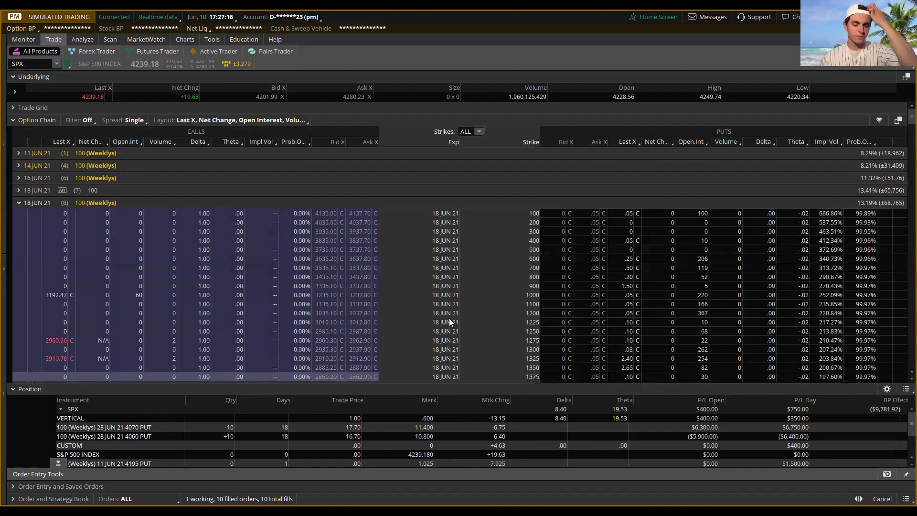
{"action": "scroll", "coordinate": [545, 281], "scroll_direction": "down", "scroll_amount": 1}
{"action": "scroll", "coordinate": [544, 281], "scroll_direction": "down", "scroll_amount": 12}
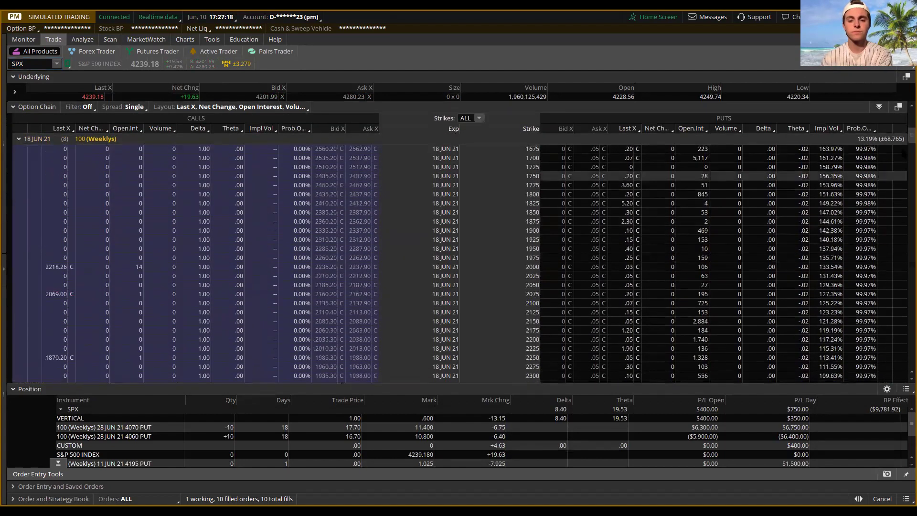
{"action": "left_click_drag", "start_coordinate": [903, 146], "coordinate": [903, 308]}
{"action": "scroll", "coordinate": [369, 236], "scroll_direction": "up", "scroll_amount": 2}
{"action": "right_click", "coordinate": [368, 227]}
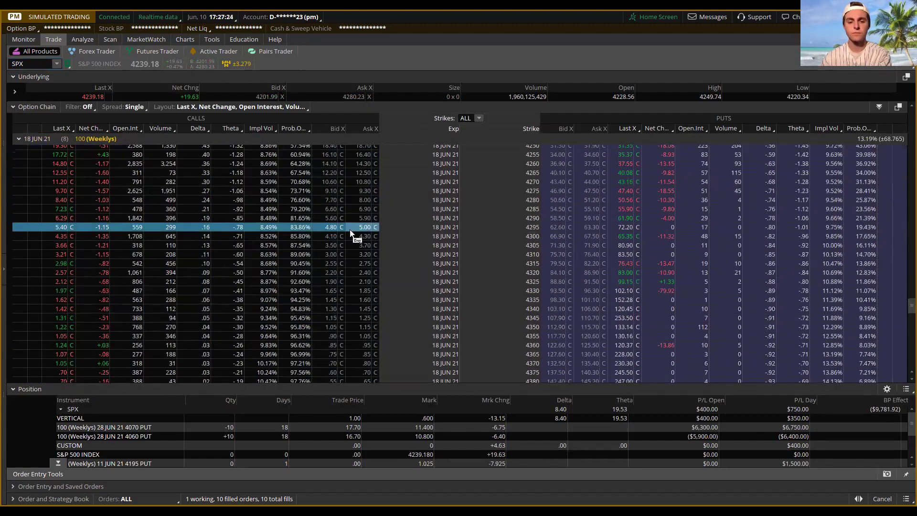
{"action": "mouse_move", "coordinate": [505, 263]}
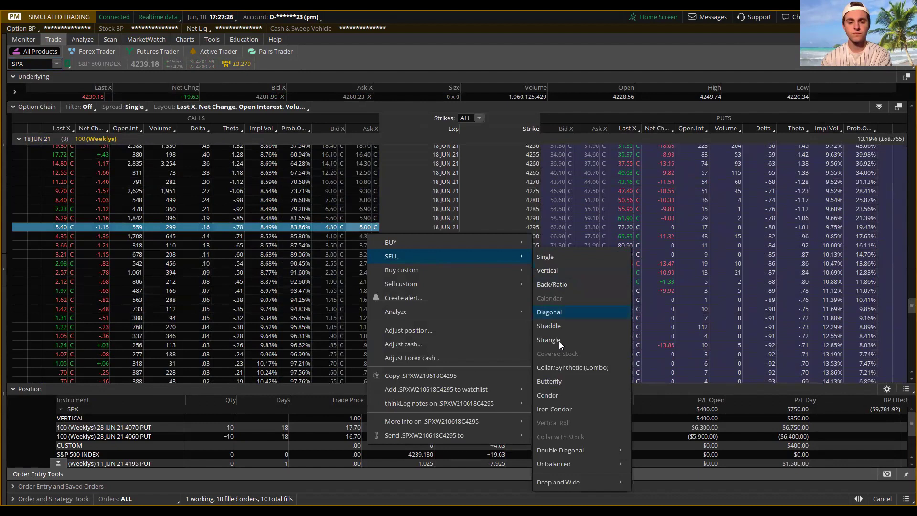
{"action": "left_click", "coordinate": [554, 409]}
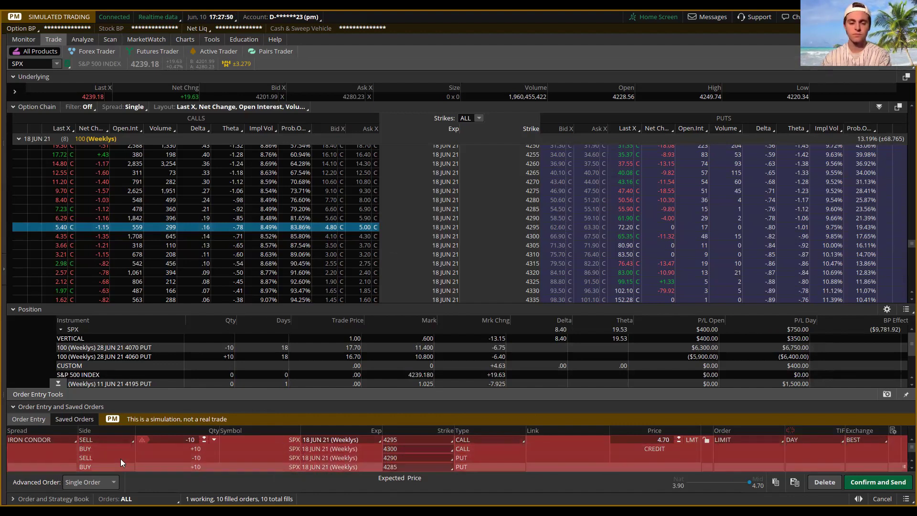
{"action": "right_click", "coordinate": [540, 444]}
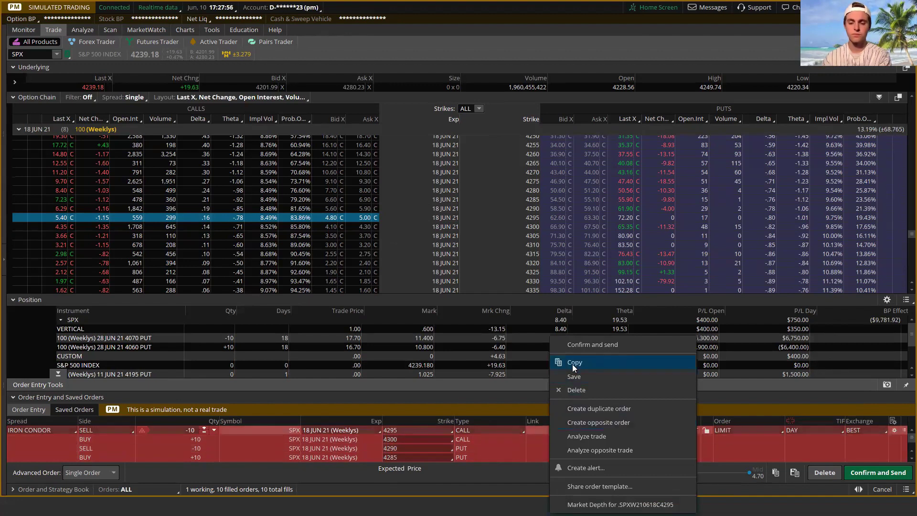
{"action": "left_click", "coordinate": [573, 364]}
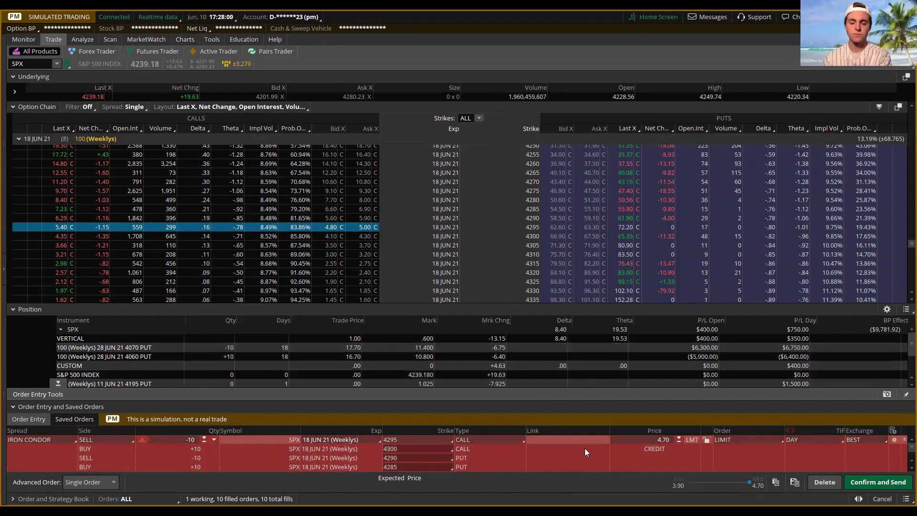
- Start a buy order on the CRM 18 JUN 21 245 call and paste the copied iron condor order over it
{"action": "left_click", "coordinate": [33, 63]}
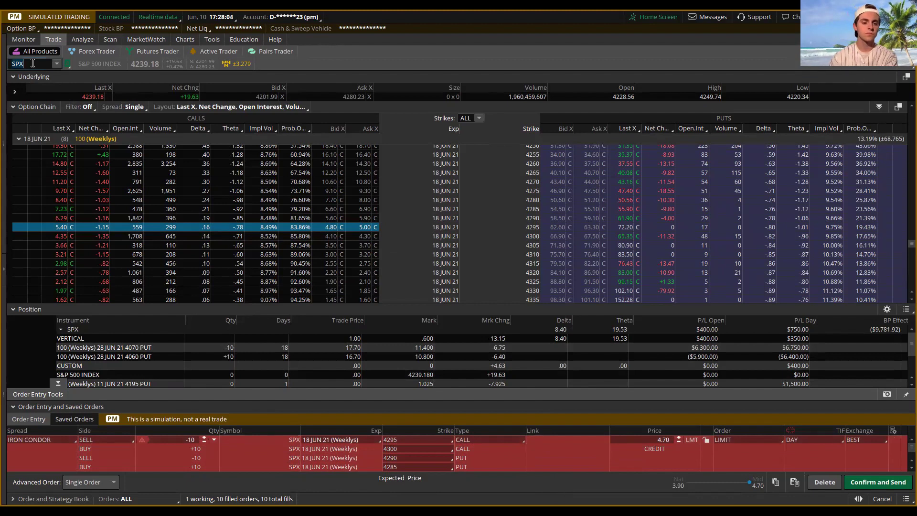
{"action": "type", "text": "CRM"}
{"action": "key", "text": "Return"}
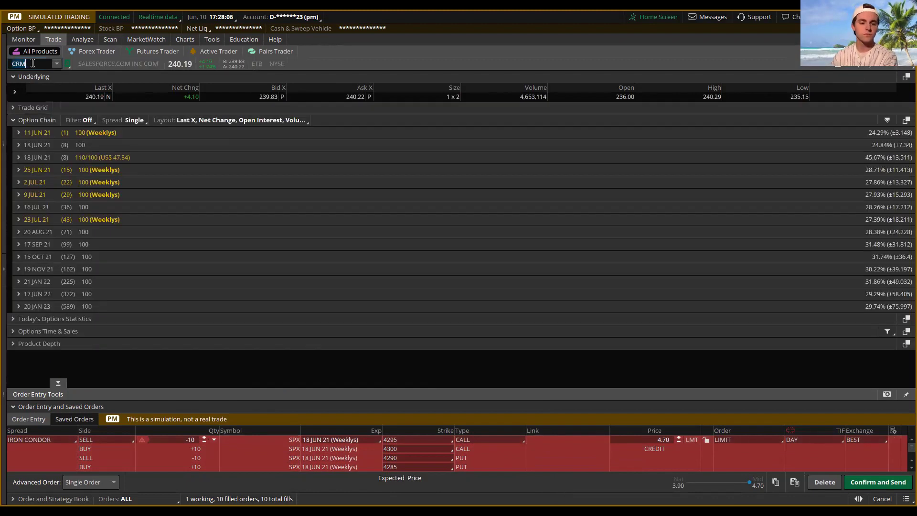
{"action": "left_click", "coordinate": [18, 166]}
{"action": "scroll", "coordinate": [396, 304], "scroll_direction": "down", "scroll_amount": 5}
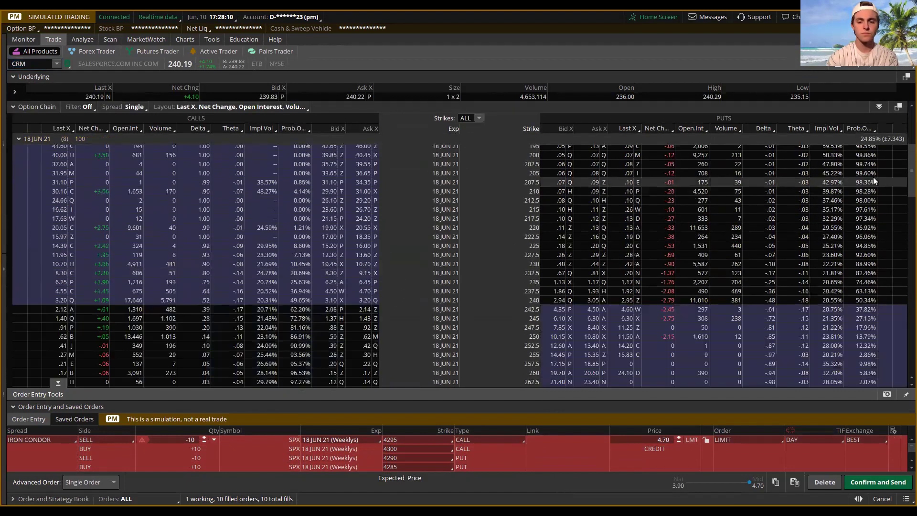
{"action": "scroll", "coordinate": [381, 202], "scroll_direction": "down", "scroll_amount": 6}
{"action": "scroll", "coordinate": [381, 201], "scroll_direction": "down", "scroll_amount": 1}
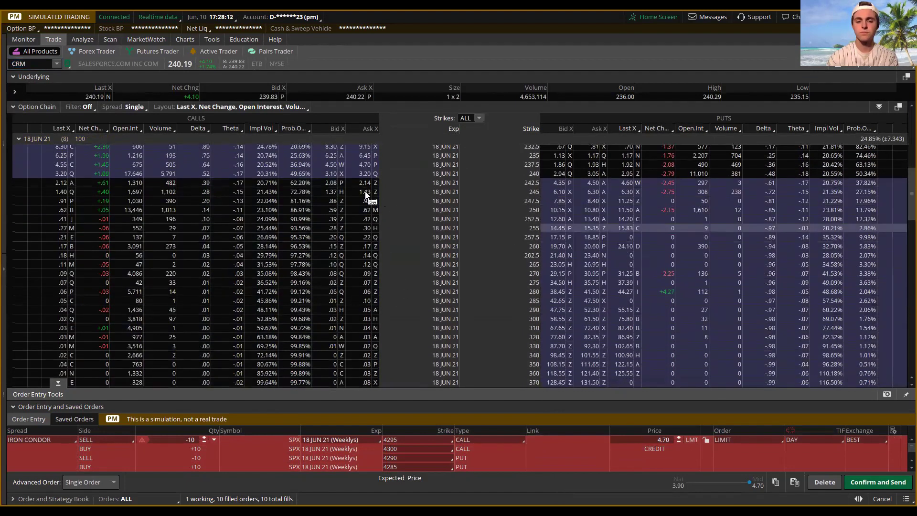
{"action": "left_click", "coordinate": [368, 192]}
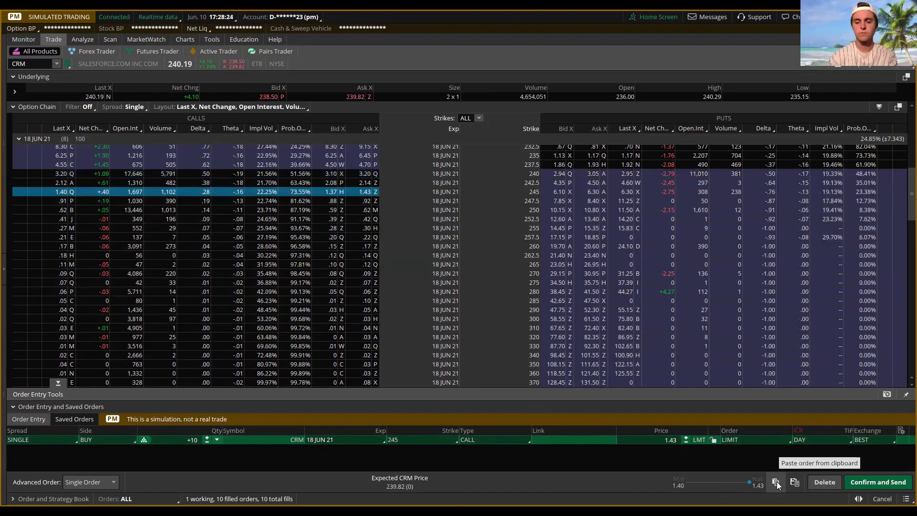
{"action": "left_click", "coordinate": [783, 483]}
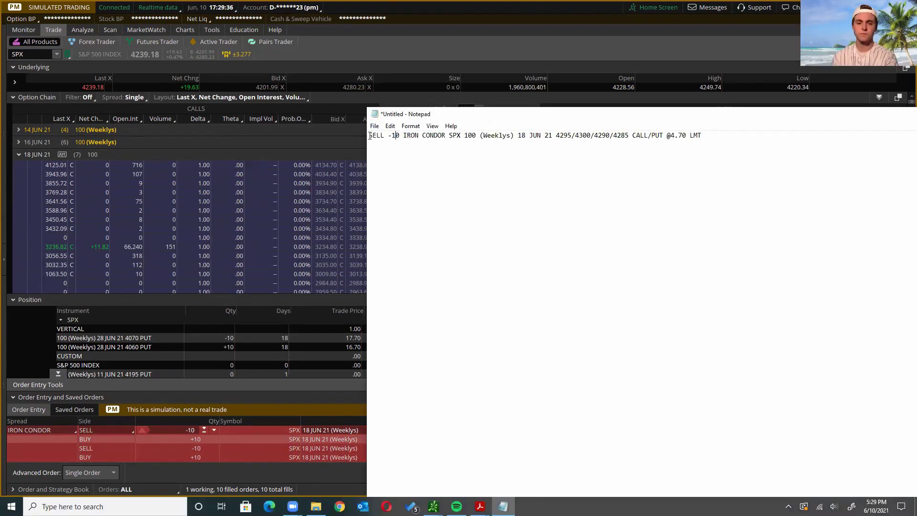
- Examine the iron condor order text in Notepad from SELL to LMT, select the whole line, and minimize Notepad
{"action": "left_click_drag", "start_coordinate": [368, 136], "coordinate": [384, 137]}
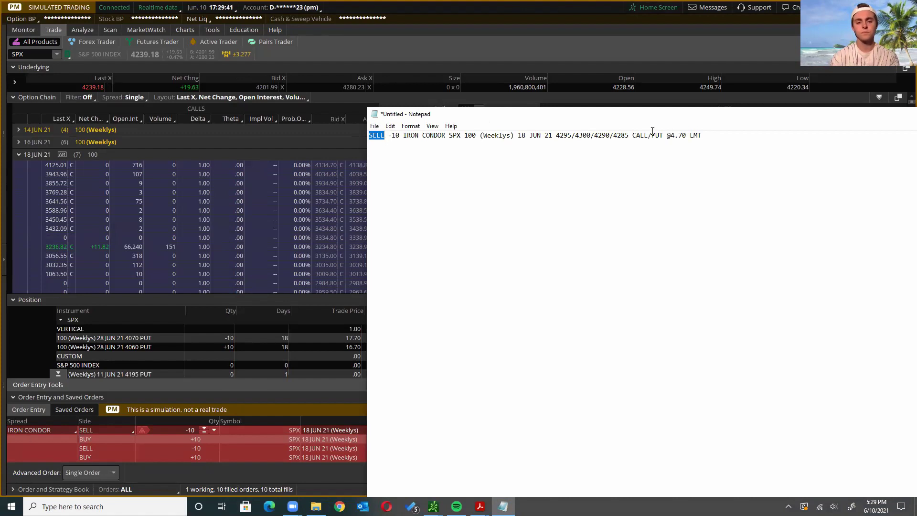
{"action": "double_click", "coordinate": [695, 135]}
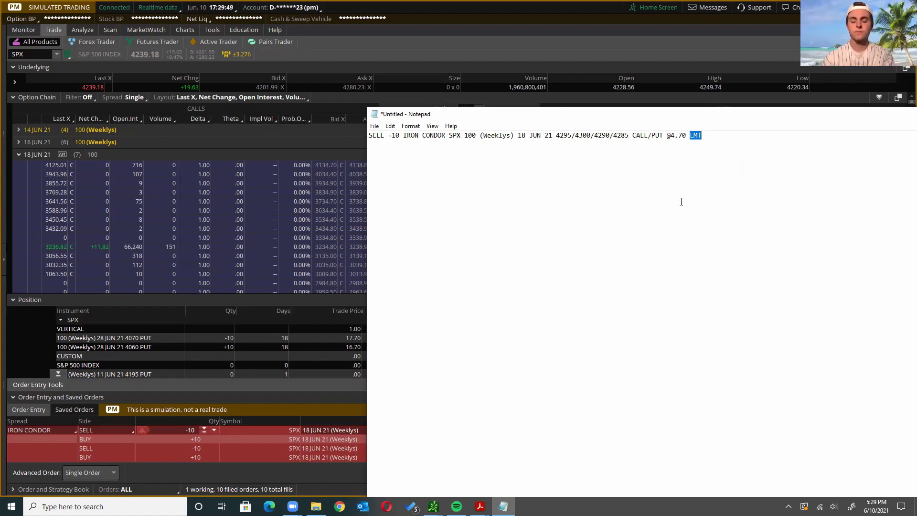
{"action": "left_click", "coordinate": [501, 167]}
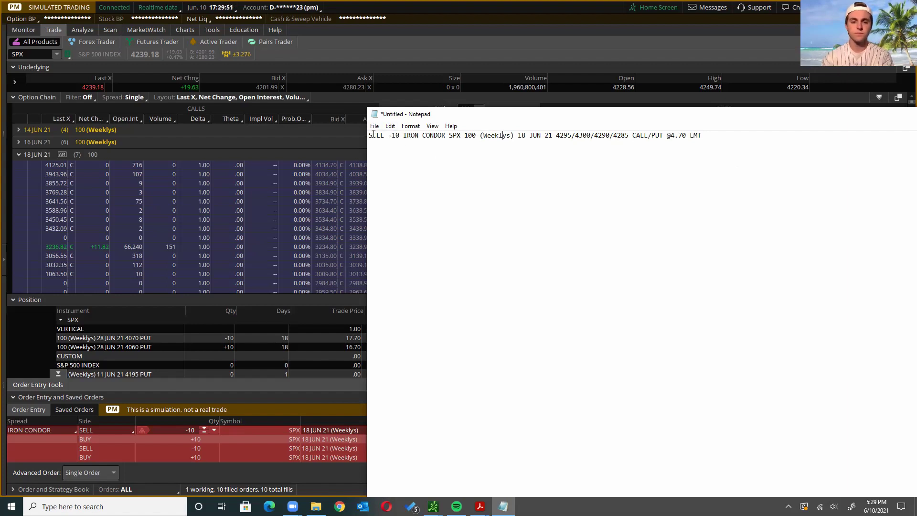
{"action": "left_click_drag", "start_coordinate": [371, 135], "coordinate": [729, 134]}
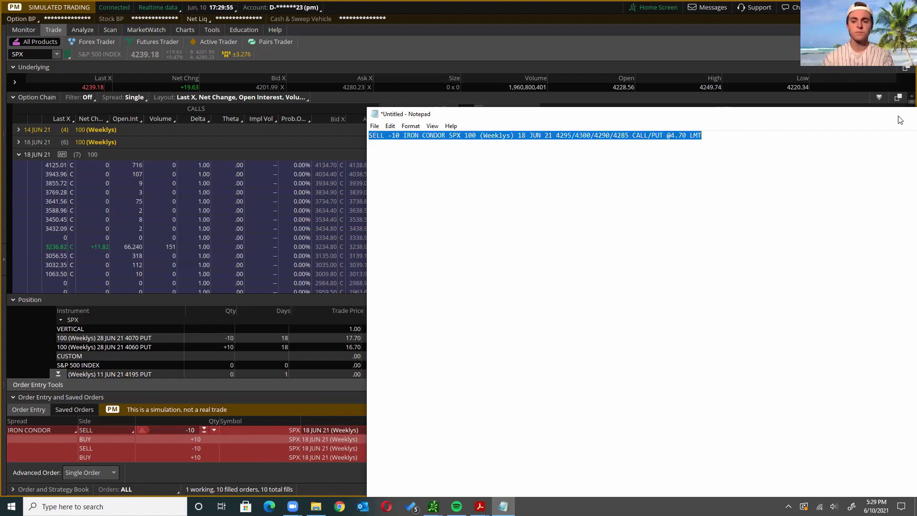
{"action": "left_click_drag", "start_coordinate": [903, 116], "coordinate": [467, 105]}
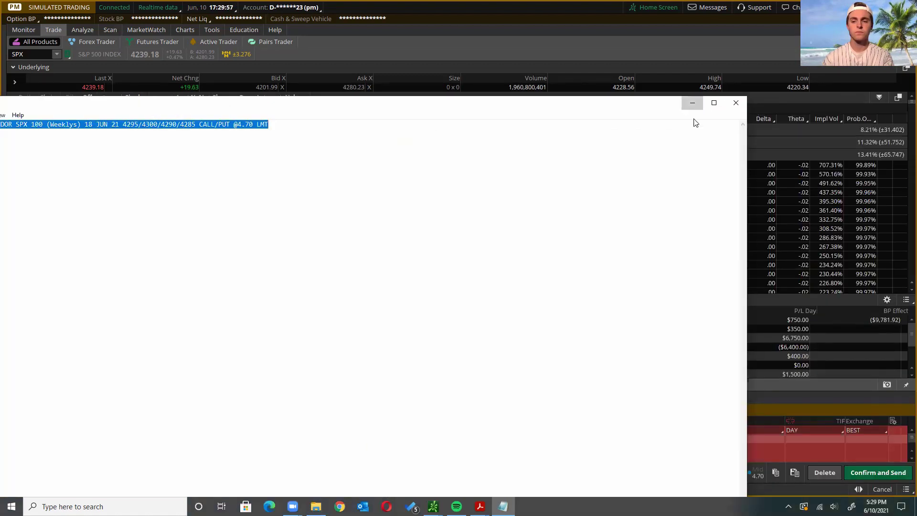
{"action": "left_click", "coordinate": [692, 104]}
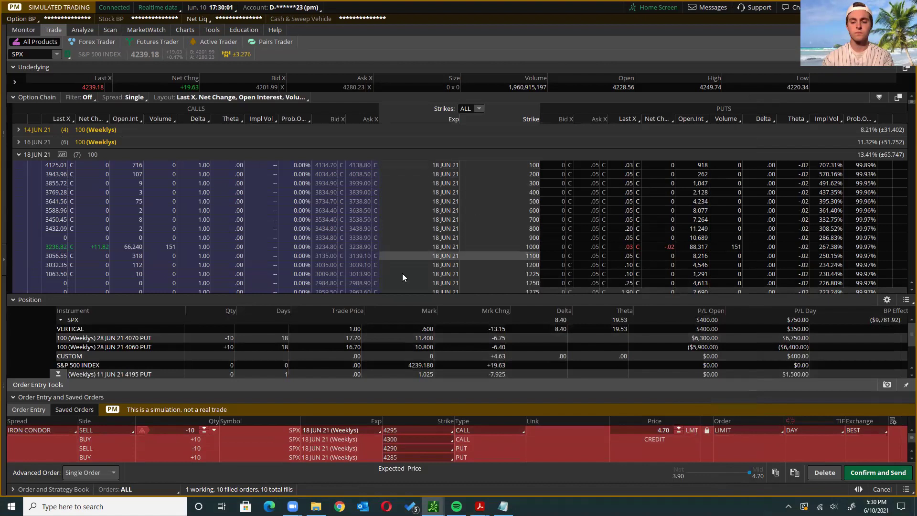
- Collapse the order entry section, start a buy order on the SPX 18 JUN 21 1325 call, and replace it with the copied iron condor order
{"action": "left_click", "coordinate": [14, 397]}
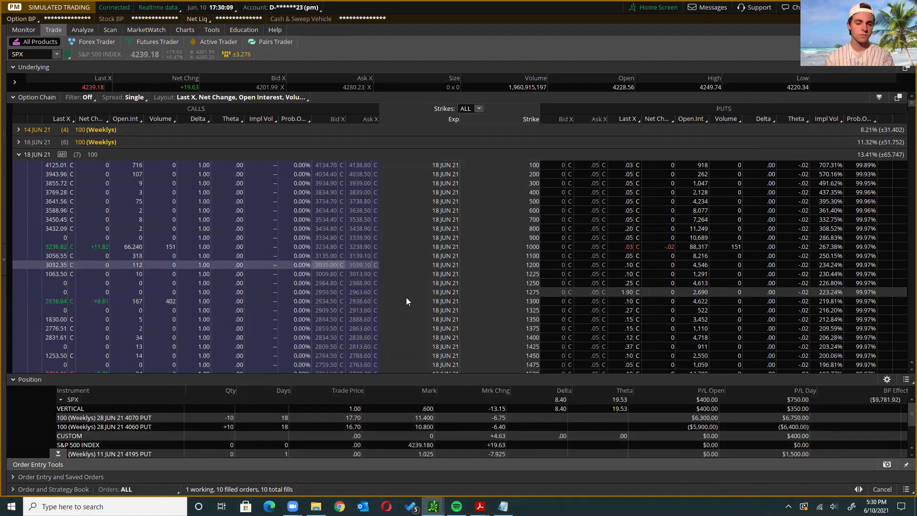
{"action": "left_click", "coordinate": [359, 310]}
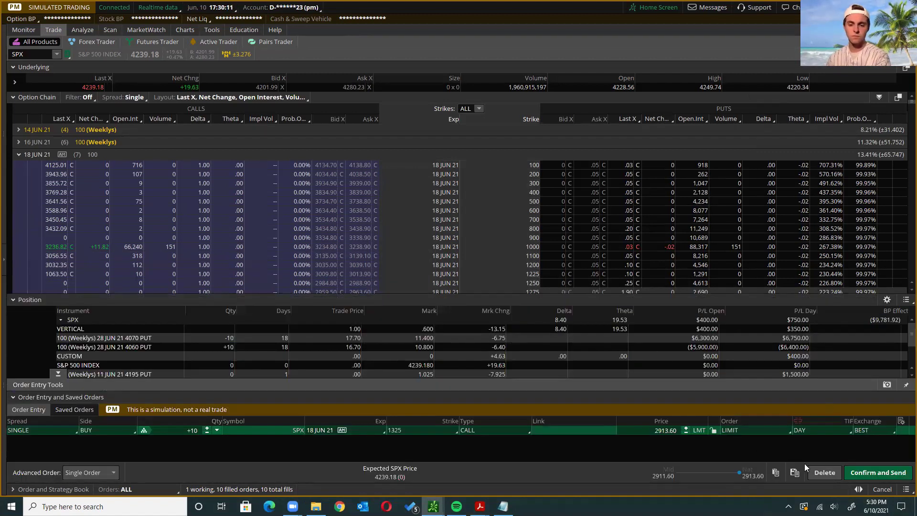
{"action": "left_click", "coordinate": [777, 473]}
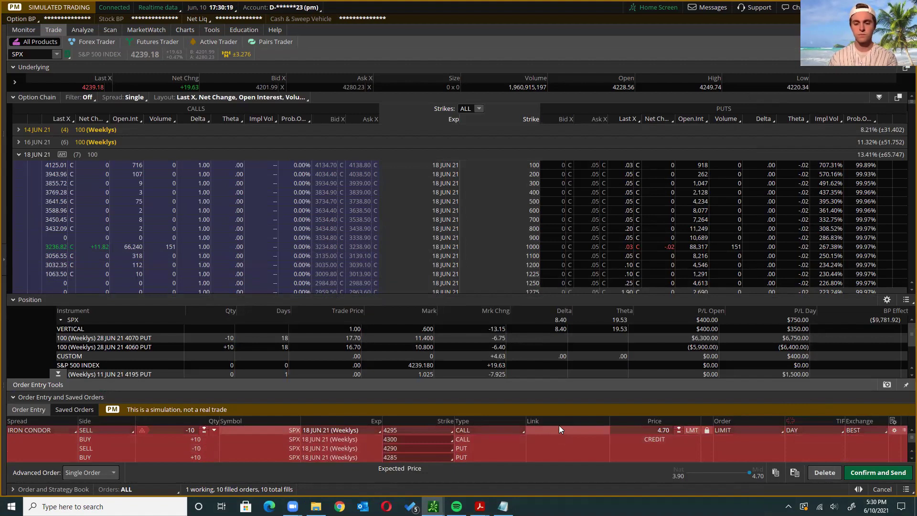
- Return to the activity and positions page of the Monitor area
{"action": "left_click", "coordinate": [24, 30]}
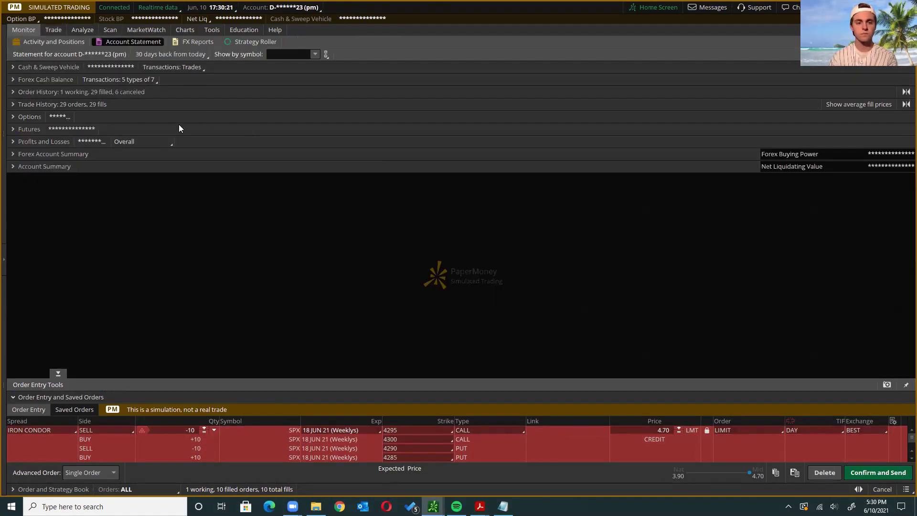
{"action": "left_click", "coordinate": [48, 42]}
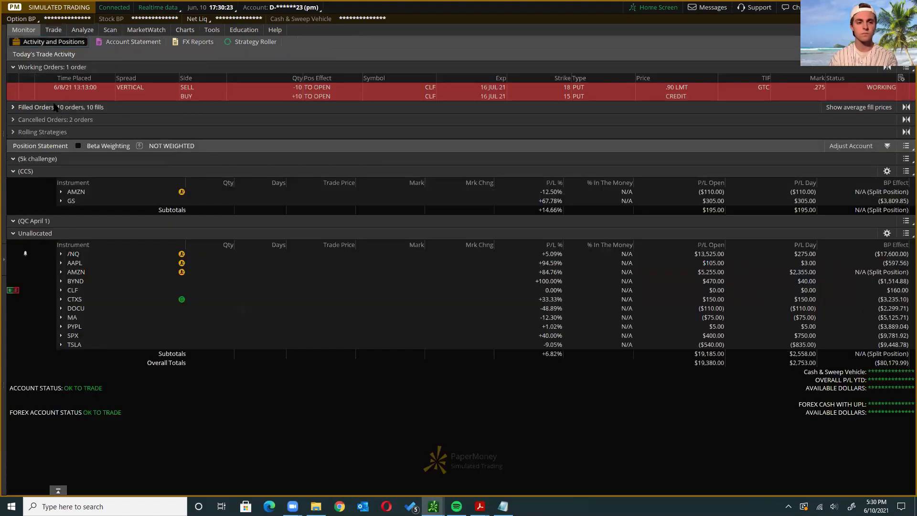
- Expand the account info and watchlist sidebar, and return to the Trade page with the SPX 18 JUN 21 option chain
{"action": "left_click", "coordinate": [3, 270]}
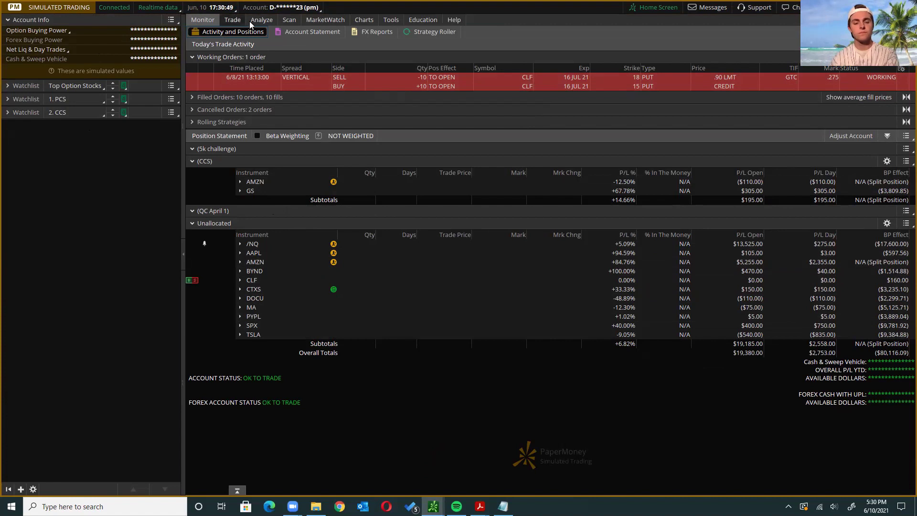
{"action": "left_click", "coordinate": [232, 20]}
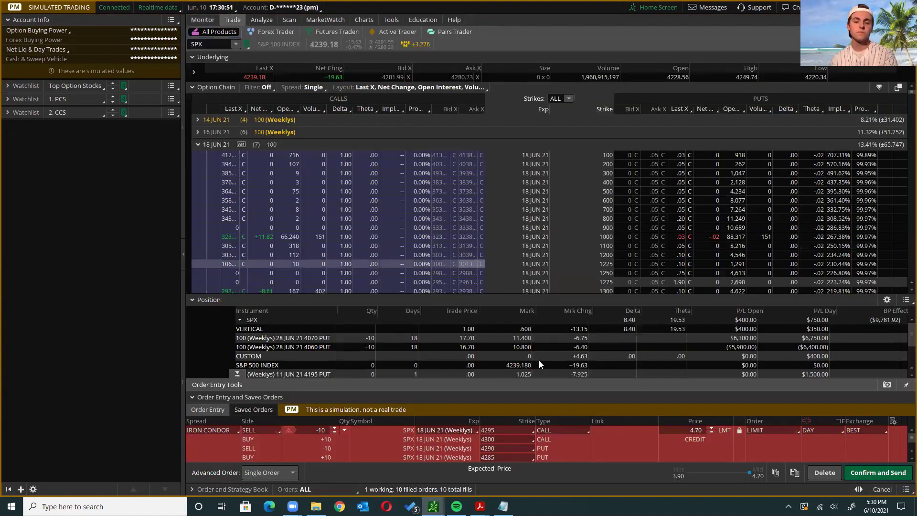
{"action": "scroll", "coordinate": [463, 232], "scroll_direction": "down", "scroll_amount": 4}
{"action": "scroll", "coordinate": [461, 229], "scroll_direction": "down", "scroll_amount": 10}
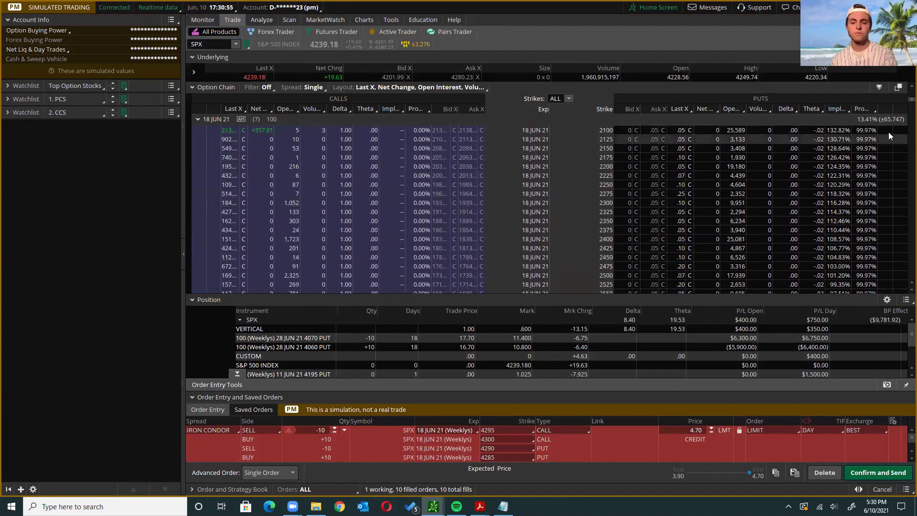
{"action": "scroll", "coordinate": [725, 272], "scroll_direction": "up", "scroll_amount": 1}
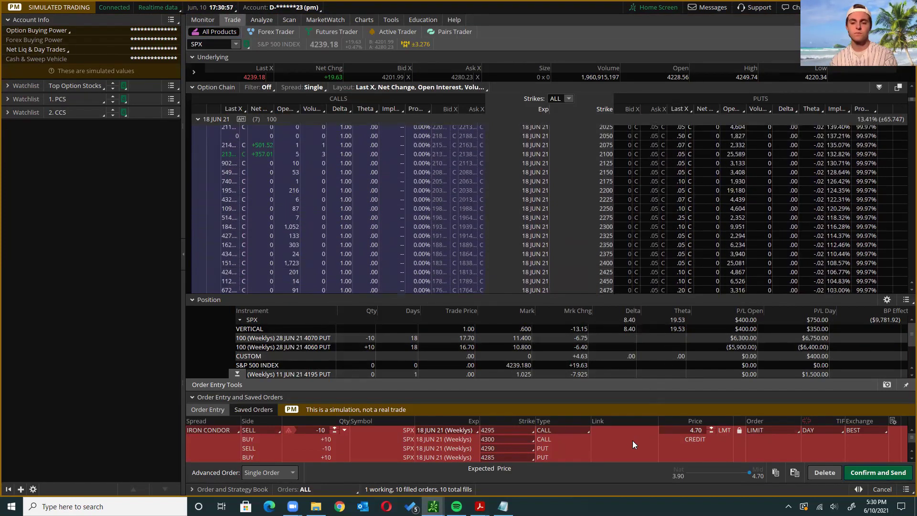
- Review the actions available for the SPX iron condor order and dismiss the list without choosing one
{"action": "right_click", "coordinate": [625, 447]}
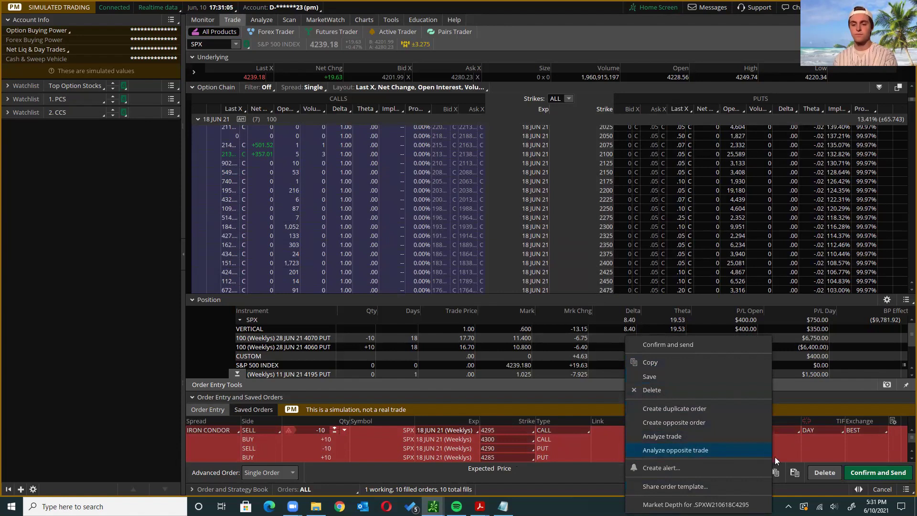
{"action": "left_click", "coordinate": [605, 472]}
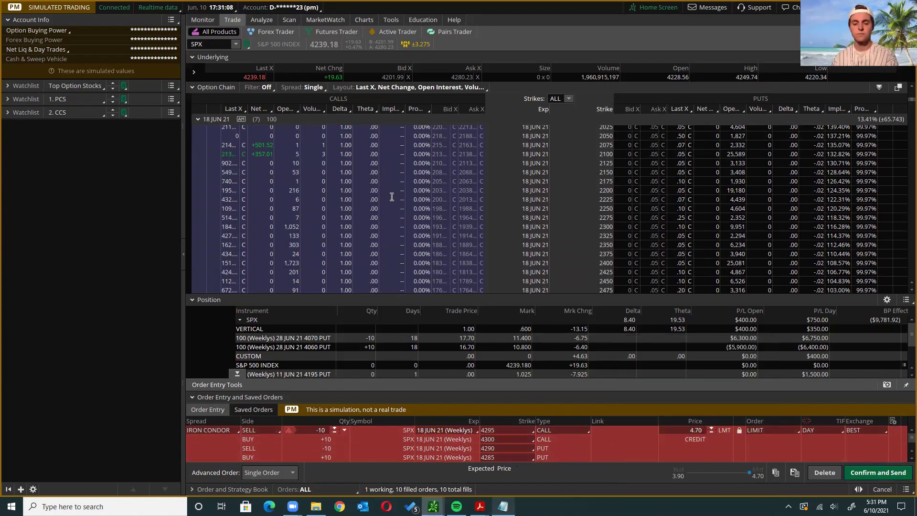
- Switch to Notepad, bring its window fully into view, select the whole iron condor order line, and switch back to the trading platform
{"action": "key", "text": "alt+Tab"}
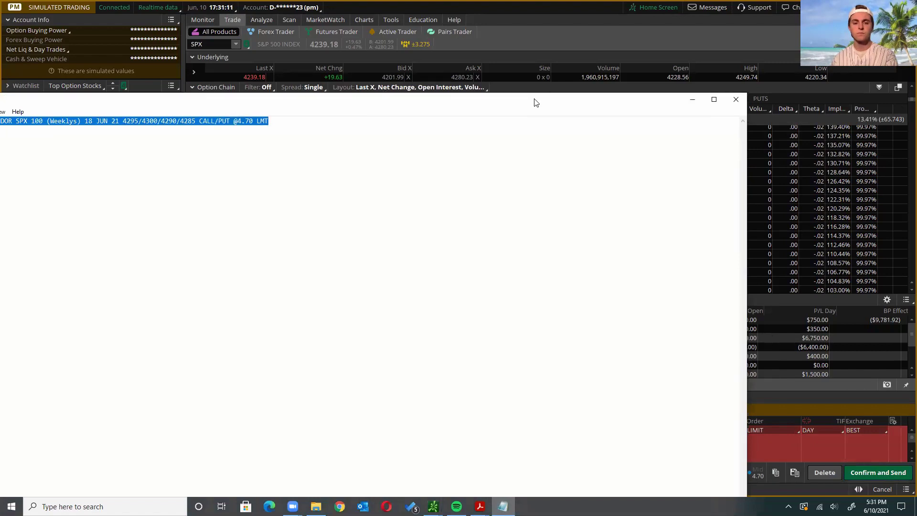
{"action": "left_click_drag", "start_coordinate": [534, 102], "coordinate": [645, 43]}
{"action": "left_click", "coordinate": [401, 141]}
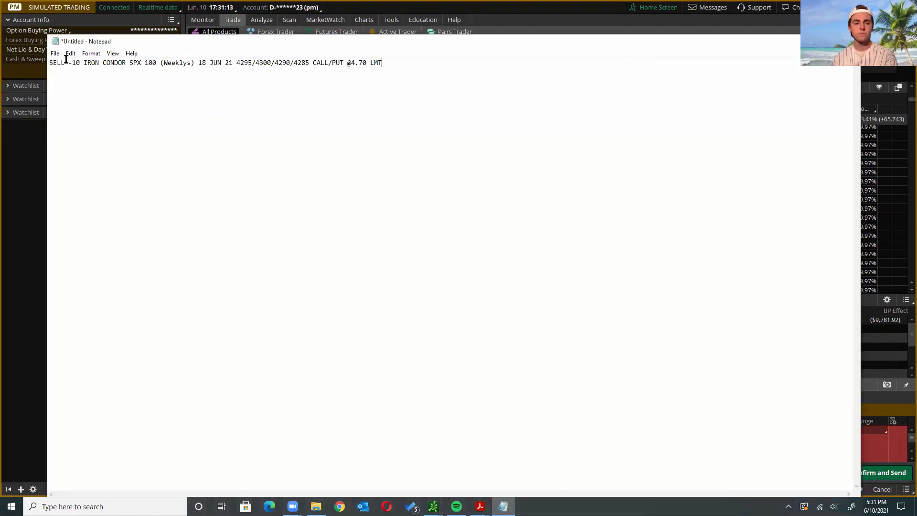
{"action": "left_click_drag", "start_coordinate": [375, 72], "coordinate": [170, 60]}
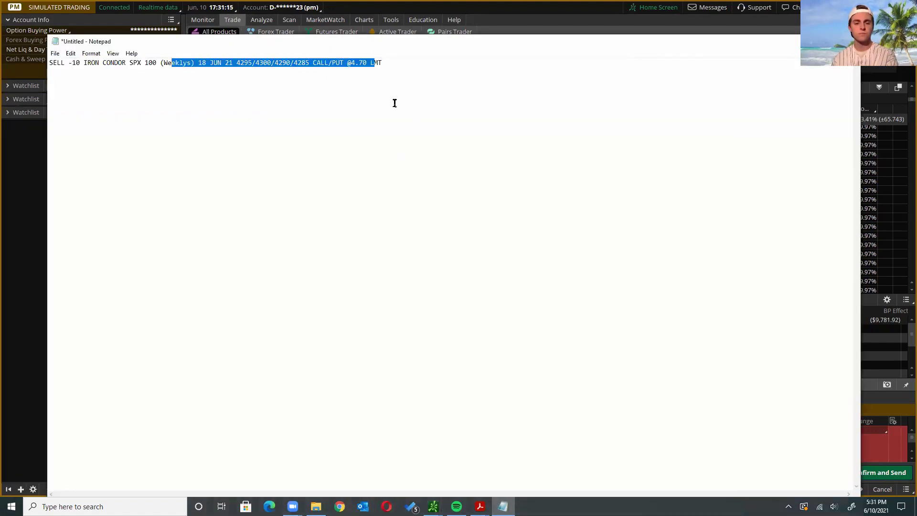
{"action": "left_click_drag", "start_coordinate": [422, 82], "coordinate": [29, 112]}
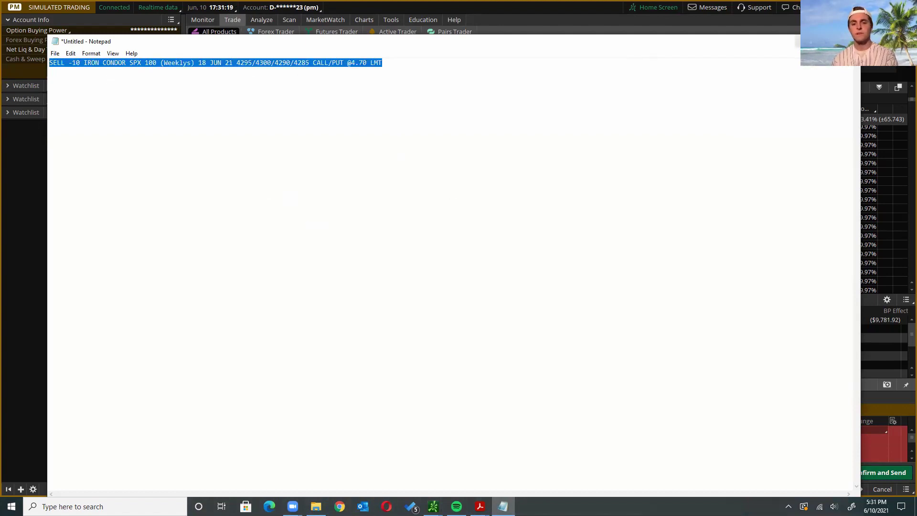
{"action": "key", "text": "alt+Tab"}
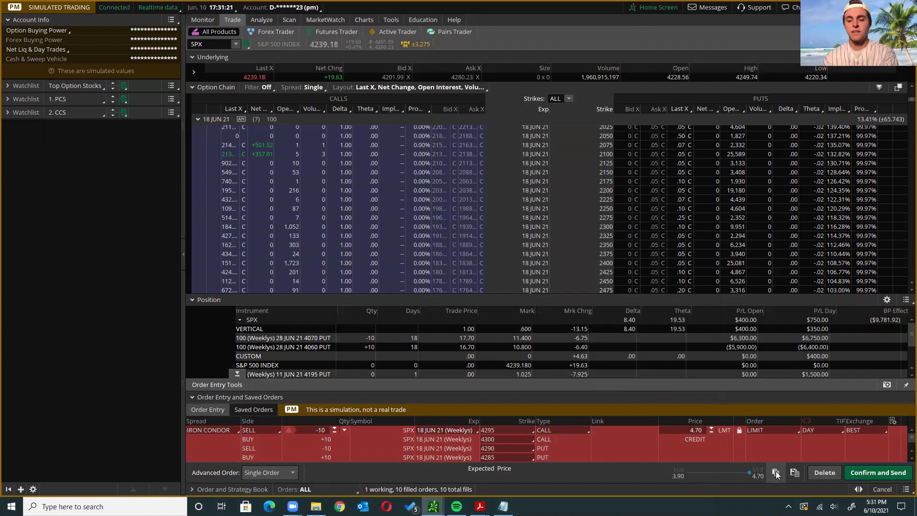